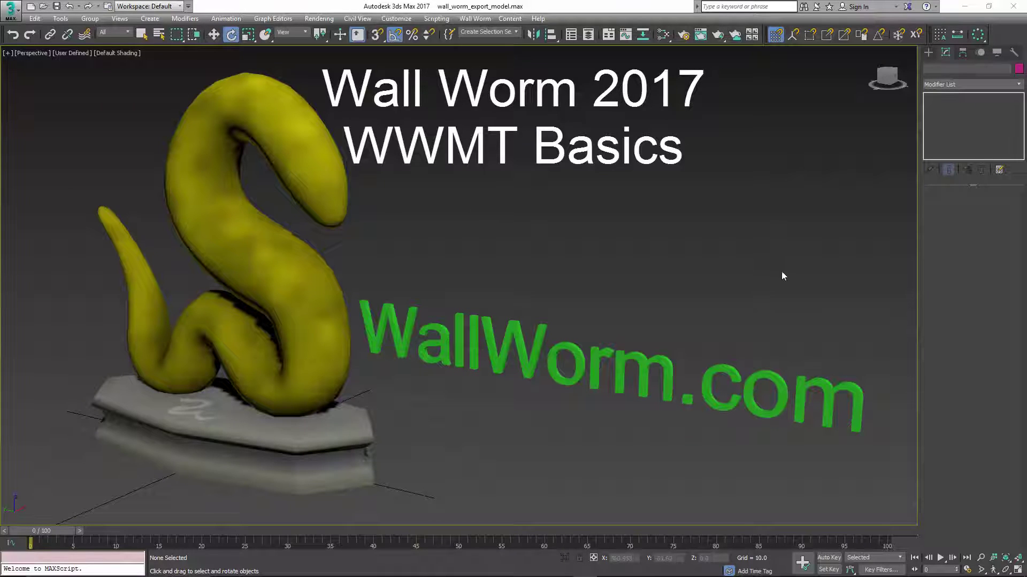
Open the Wall Worm Model Tools panel, move it to the top-left and zoom out the viewport.
{"action": "left_click", "coordinate": [477, 21]}
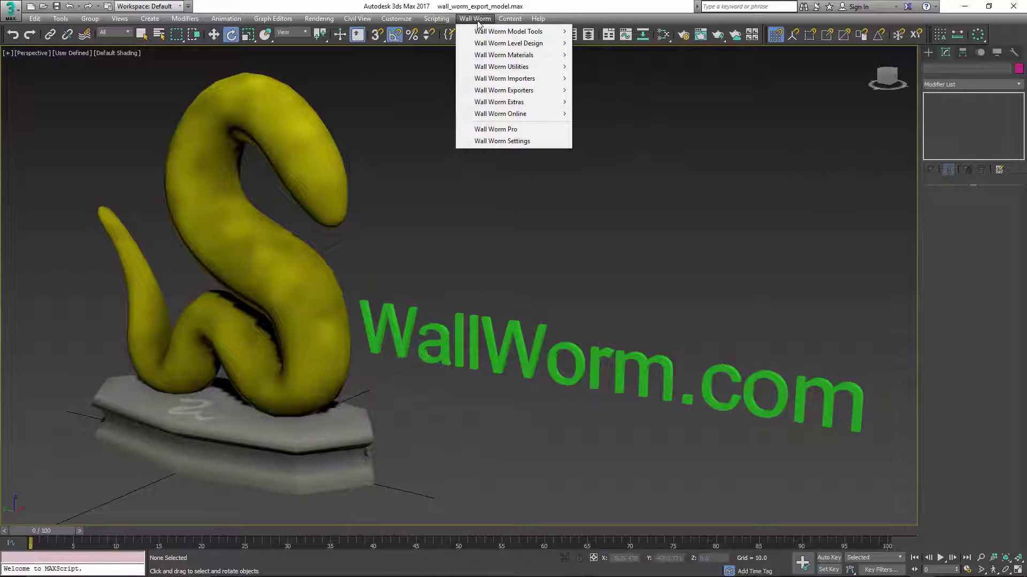
{"action": "mouse_move", "coordinate": [479, 34]}
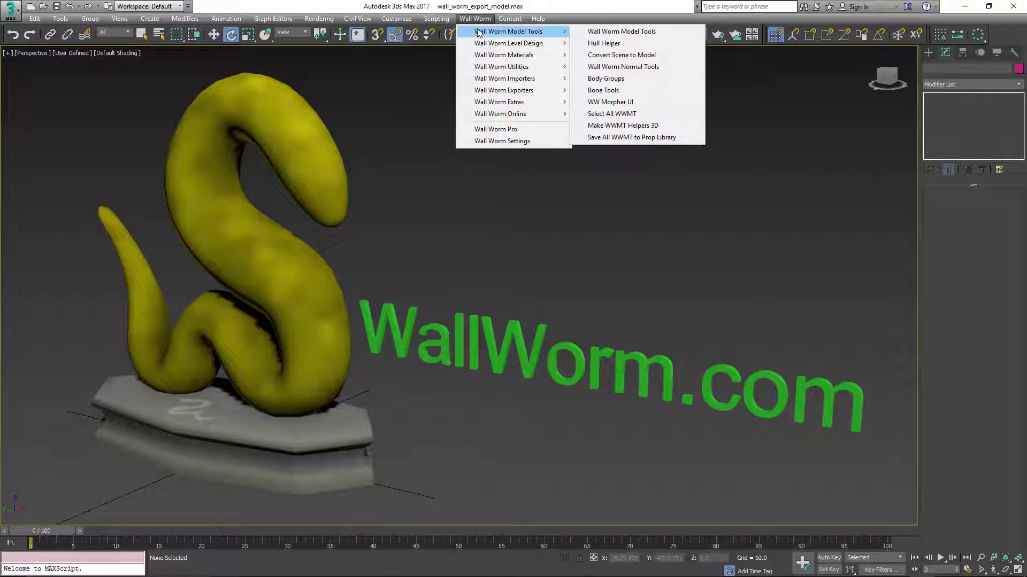
{"action": "left_click", "coordinate": [614, 34]}
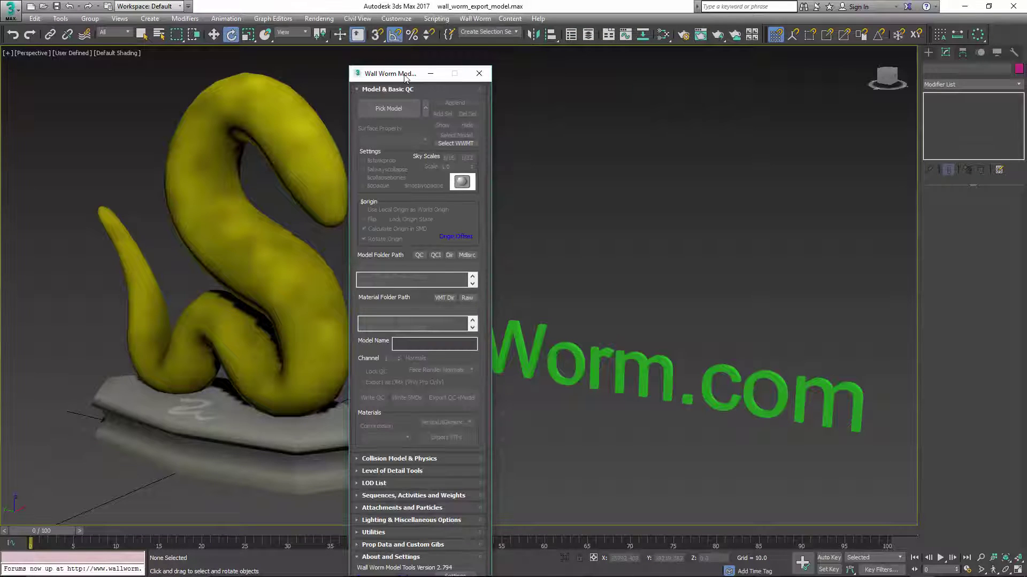
{"action": "left_click_drag", "start_coordinate": [404, 77], "coordinate": [59, 14]}
{"action": "middle_click_drag", "start_coordinate": [378, 201], "coordinate": [411, 236]}
{"action": "scroll", "coordinate": [443, 220], "scroll_direction": "down", "scroll_amount": 3}
{"action": "scroll", "coordinate": [442, 227], "scroll_direction": "down", "scroll_amount": 1}
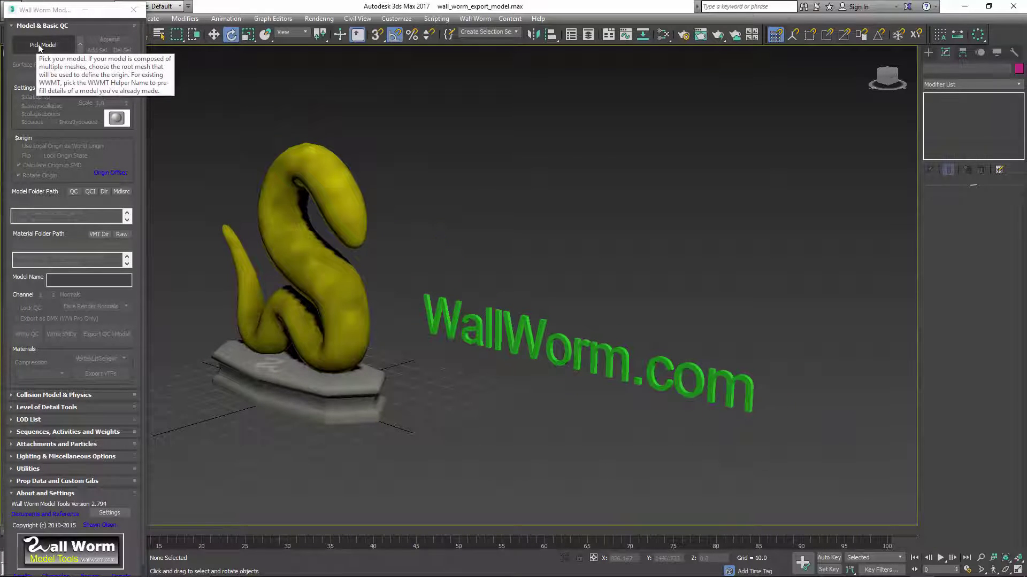
Pick the yellow statue as the Wall Worm model, then orbit to inspect its WWMT helper.
{"action": "left_click", "coordinate": [43, 46]}
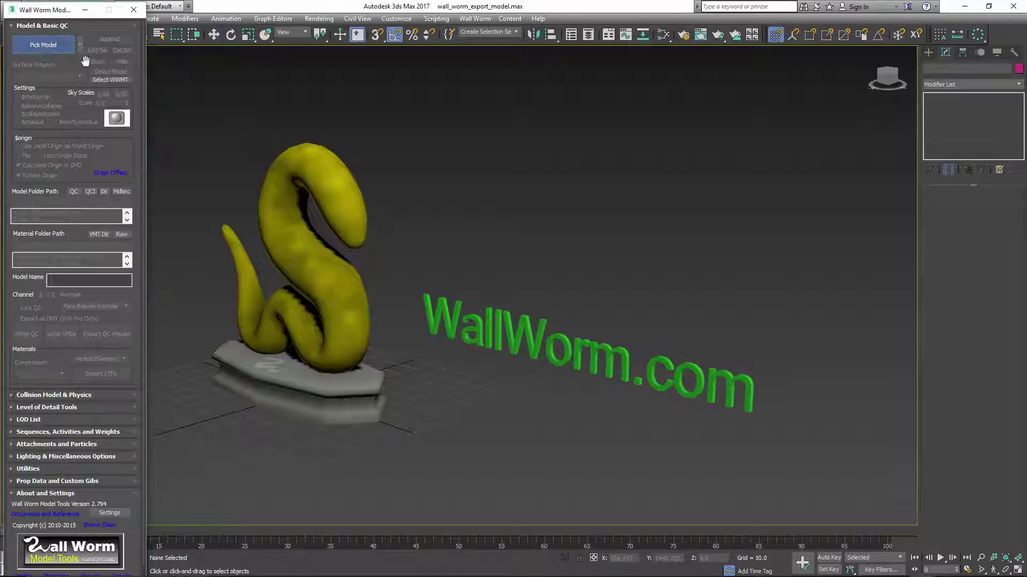
{"action": "left_click", "coordinate": [284, 208]}
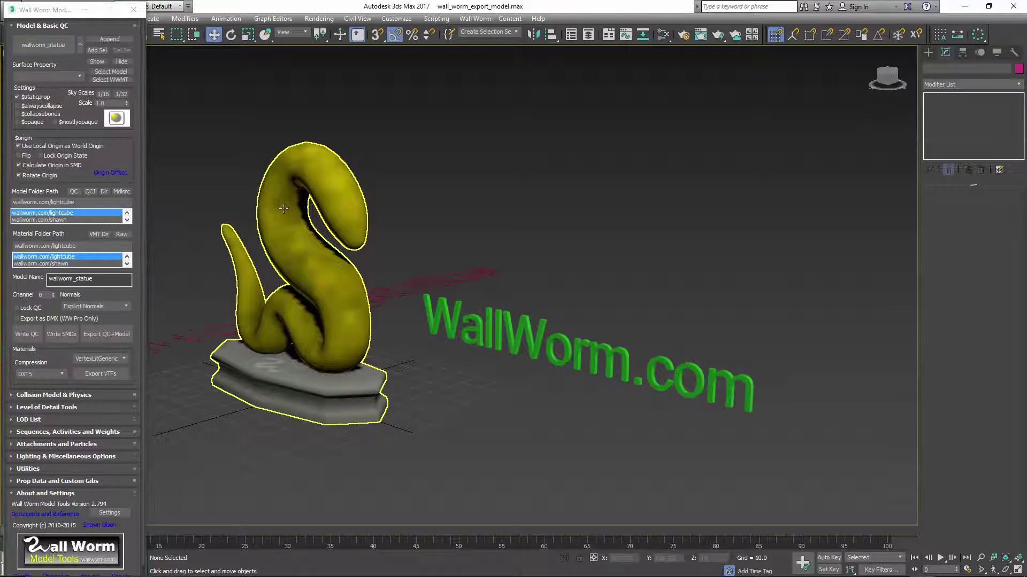
{"action": "middle_click_drag", "start_coordinate": [434, 241], "coordinate": [541, 286], "text": "alt"}
{"action": "scroll", "coordinate": [295, 336], "scroll_direction": "down", "scroll_amount": 5}
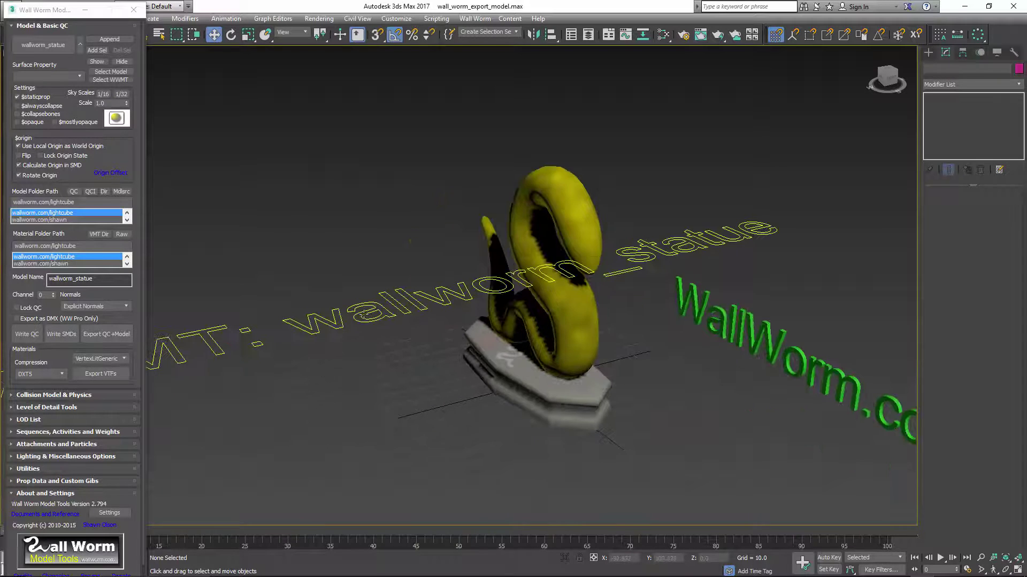
{"action": "middle_click_drag", "start_coordinate": [332, 319], "coordinate": [300, 362], "text": "alt"}
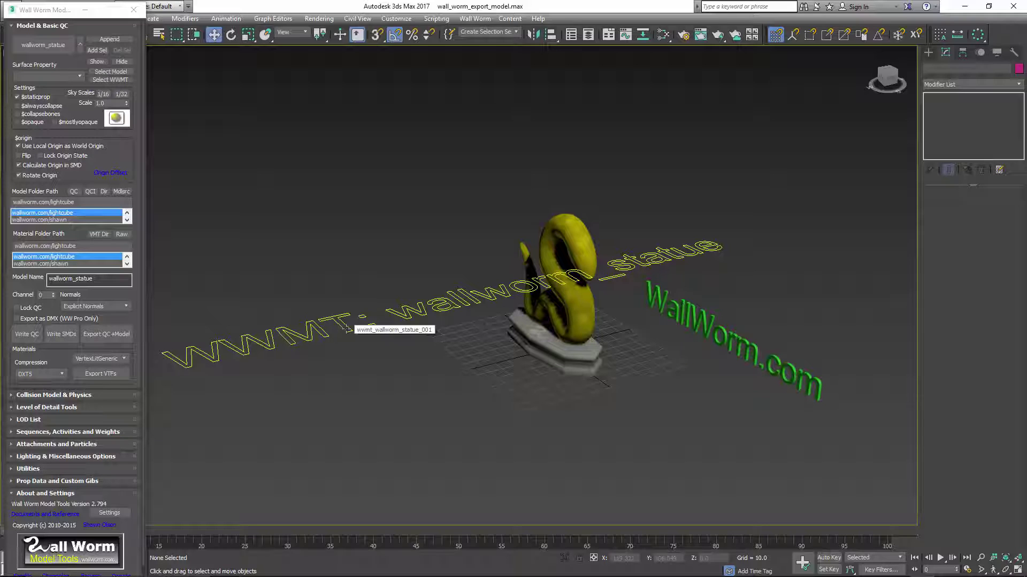
Reopen Wall Worm Model Tools and load wallworm_statue's settings from its WWMT helper.
{"action": "left_click", "coordinate": [134, 9]}
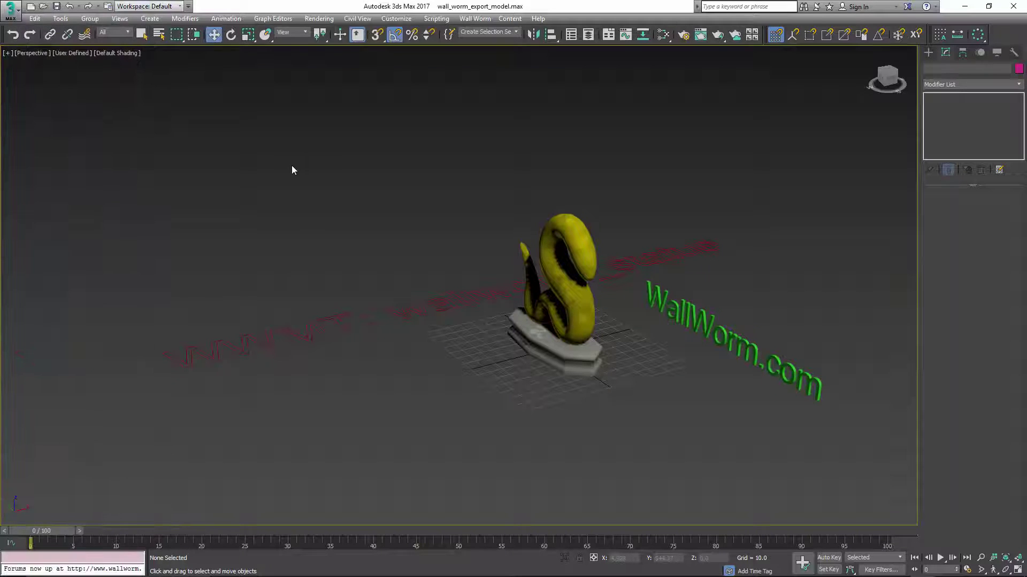
{"action": "left_click", "coordinate": [475, 18]}
{"action": "mouse_move", "coordinate": [489, 32]}
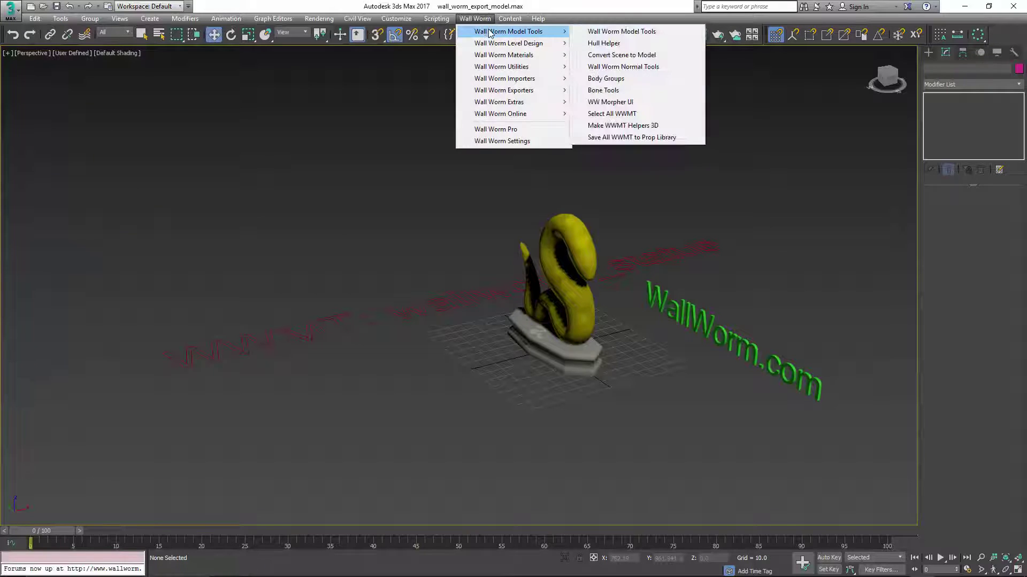
{"action": "left_click", "coordinate": [612, 32]}
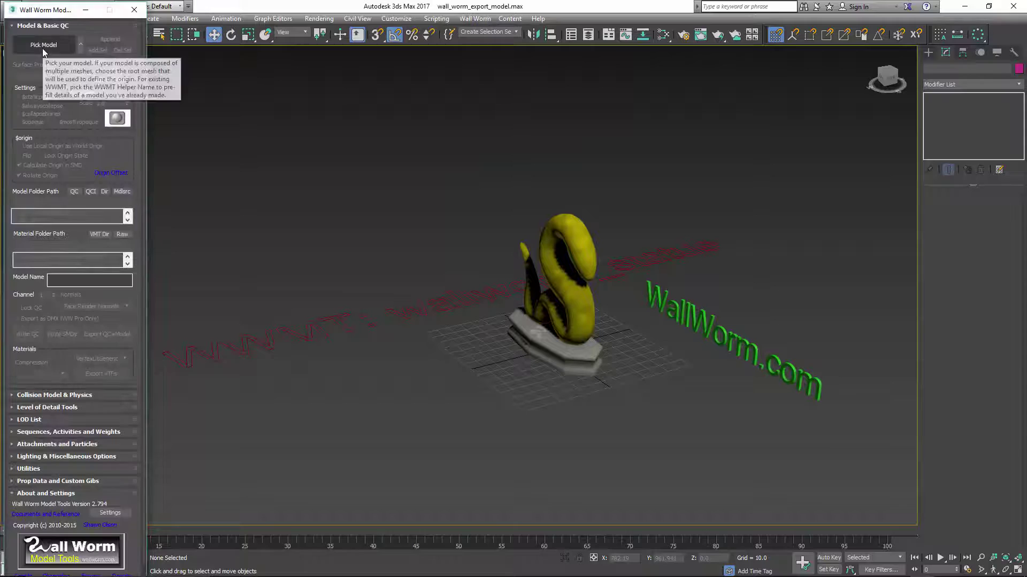
{"action": "left_click", "coordinate": [41, 46]}
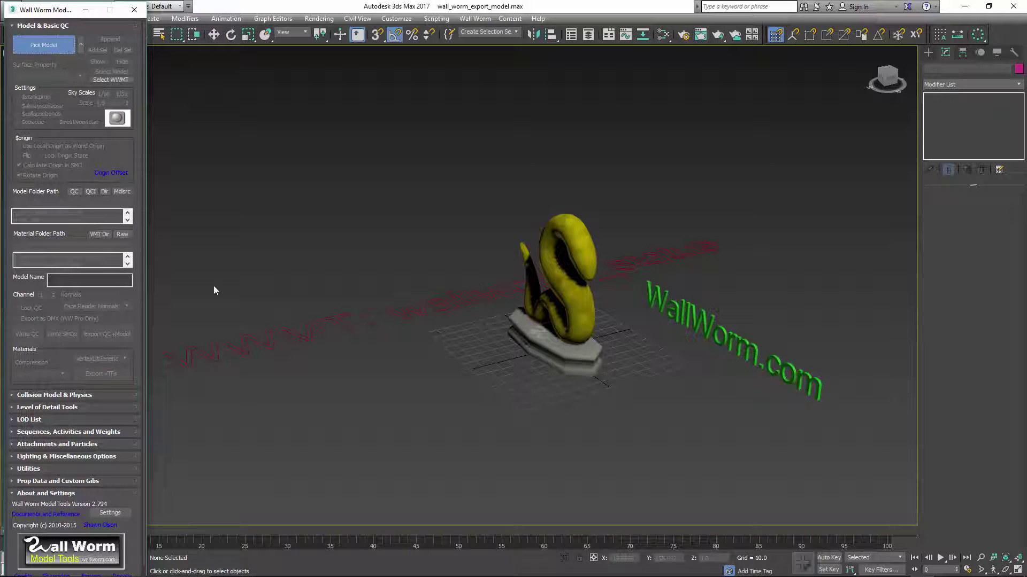
{"action": "left_click", "coordinate": [257, 342]}
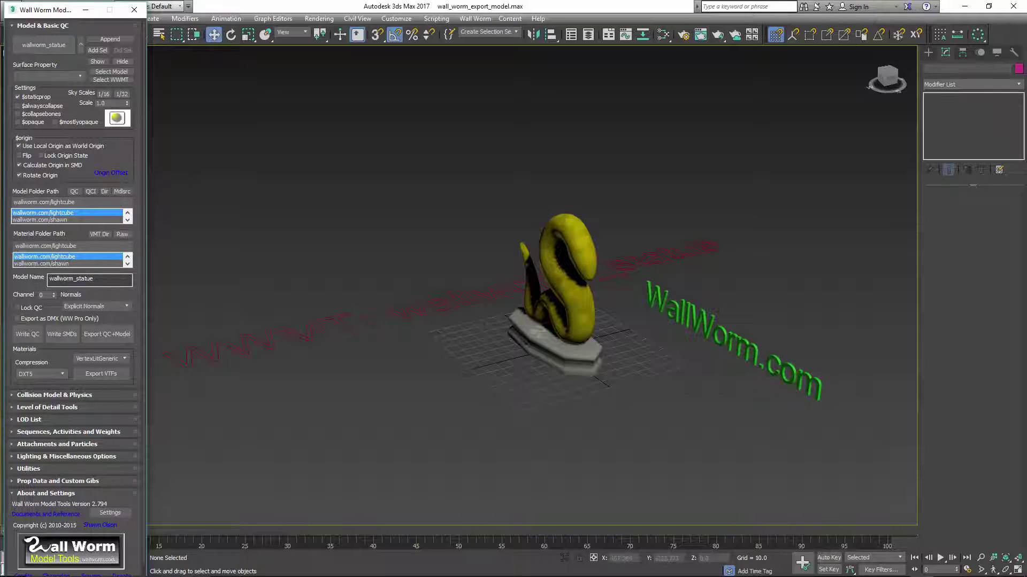
Export $basetexture and $normalmap as VTFs to the wallworm.com/lightcube folder.
{"action": "left_click", "coordinate": [101, 374]}
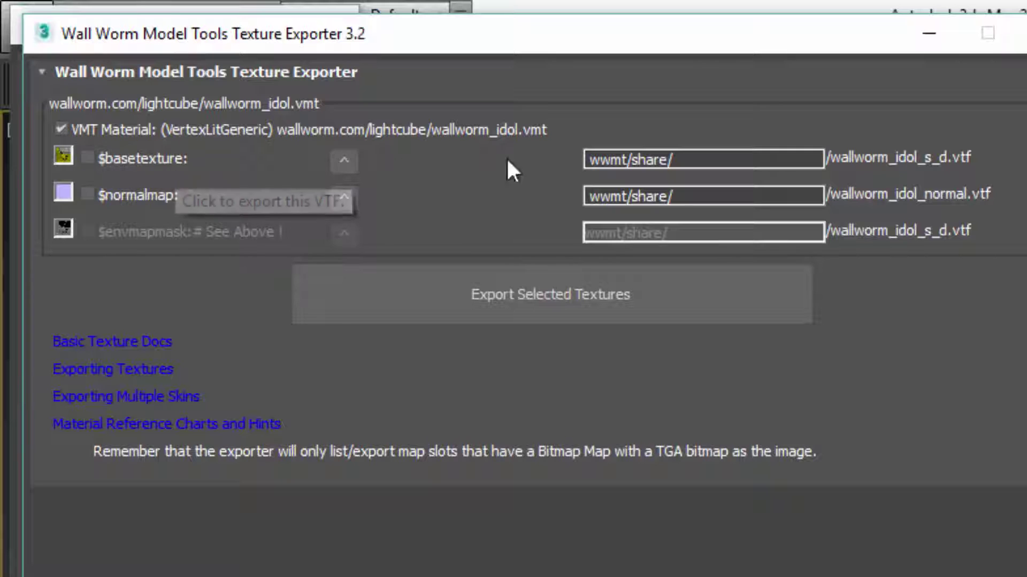
{"action": "left_click", "coordinate": [88, 158]}
{"action": "left_click", "coordinate": [87, 194]}
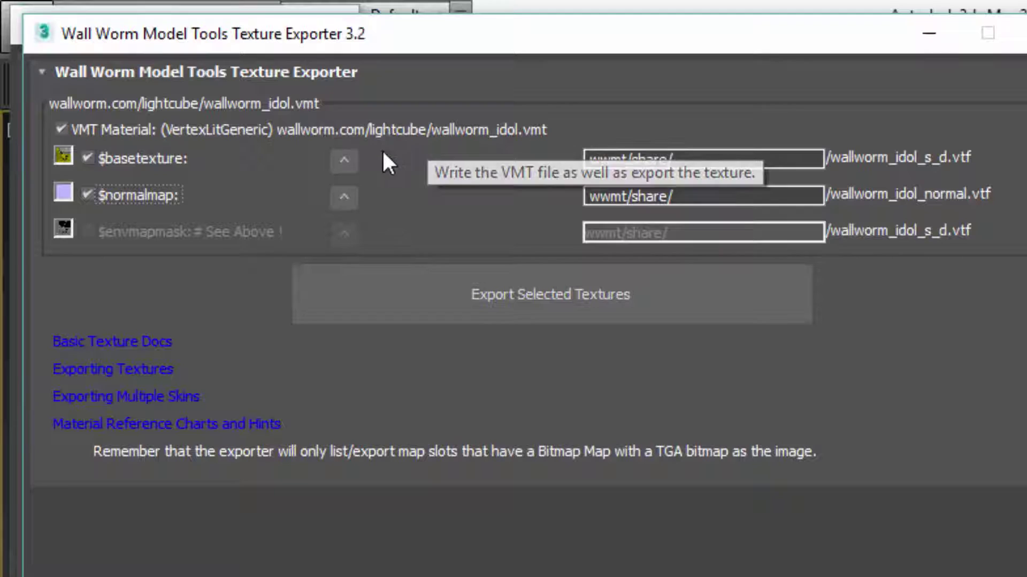
{"action": "left_click", "coordinate": [344, 197]}
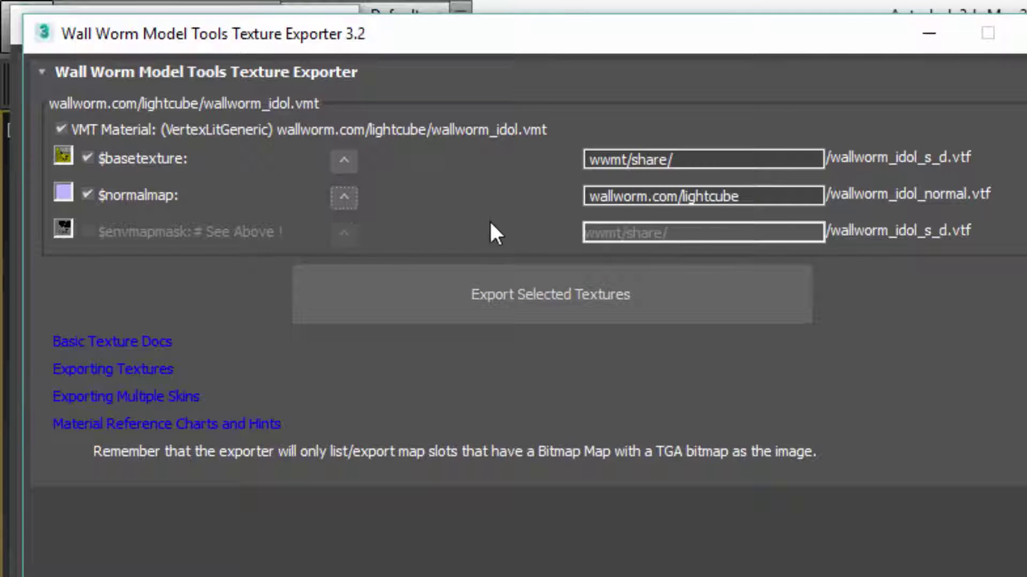
{"action": "left_click", "coordinate": [345, 160]}
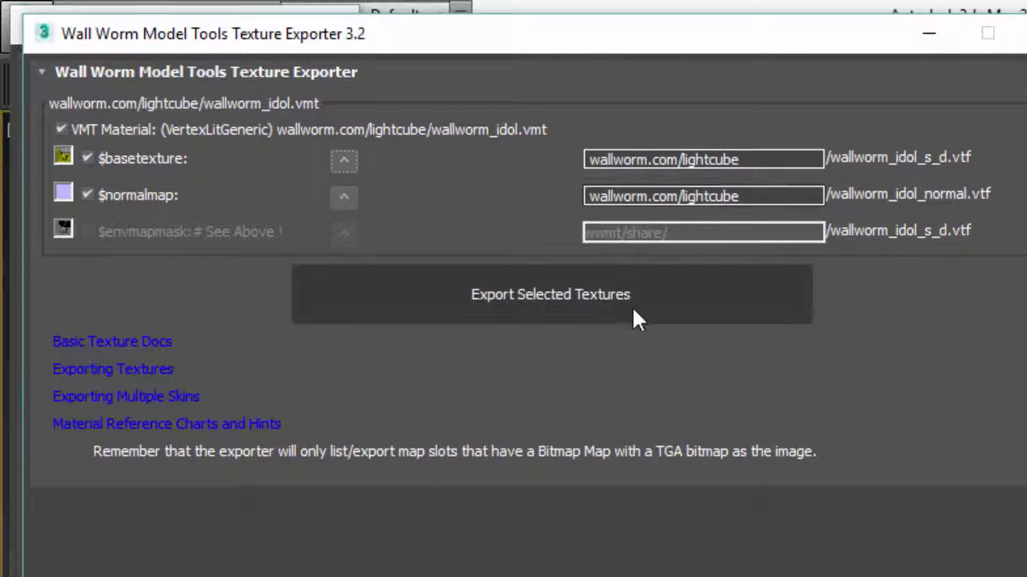
{"action": "left_click", "coordinate": [587, 294]}
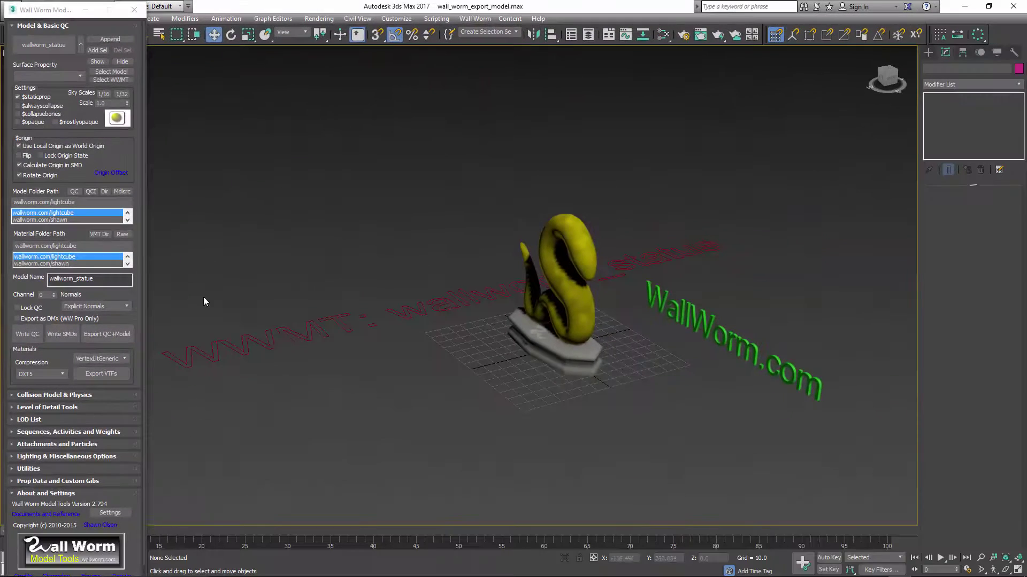
Run Export QC+Model to compile wallworm_statue into csgo/models/wallworm.com/lightcube.
{"action": "left_click", "coordinate": [109, 336]}
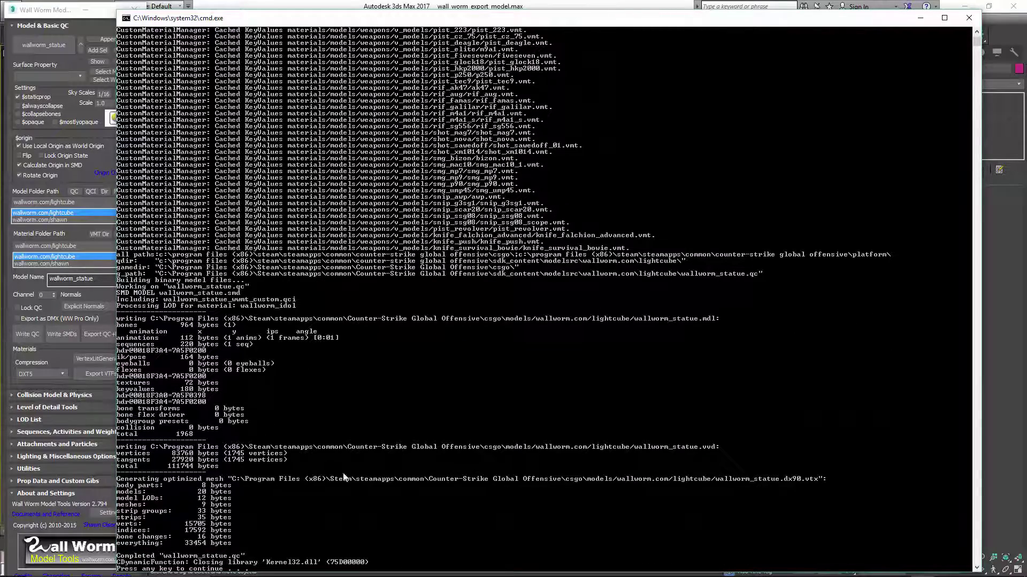
Close the compile console and expand the Collision Model & Physics rollout.
{"action": "left_click", "coordinate": [968, 18]}
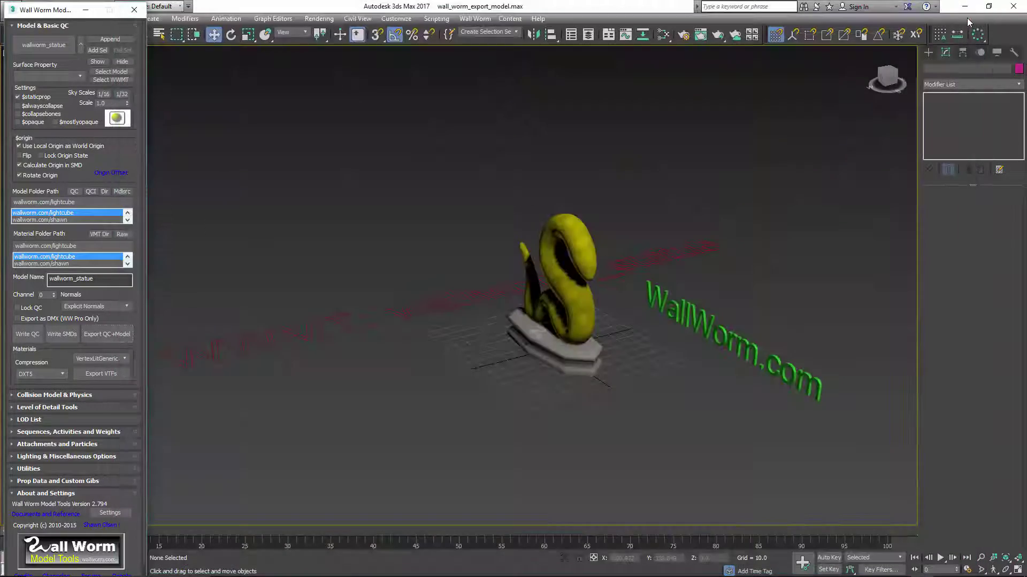
{"action": "scroll", "coordinate": [568, 362], "scroll_direction": "up", "scroll_amount": 3}
{"action": "middle_click_drag", "start_coordinate": [568, 362], "coordinate": [559, 381]}
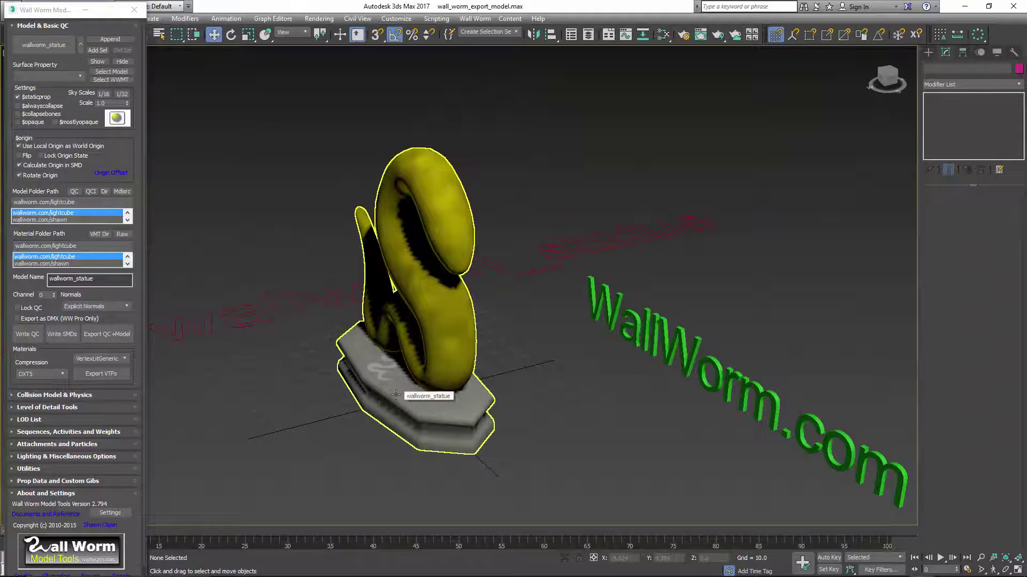
{"action": "left_click", "coordinate": [24, 395]}
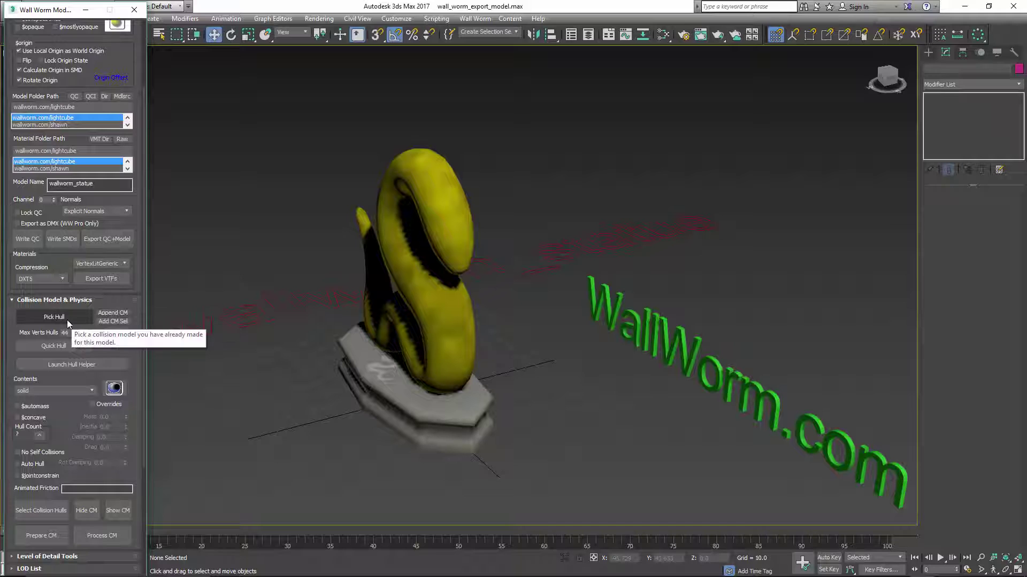
In Scene Explorer, unhide and select wallworm_statue_hull nested under wallworm_statue.
{"action": "left_click", "coordinate": [572, 34]}
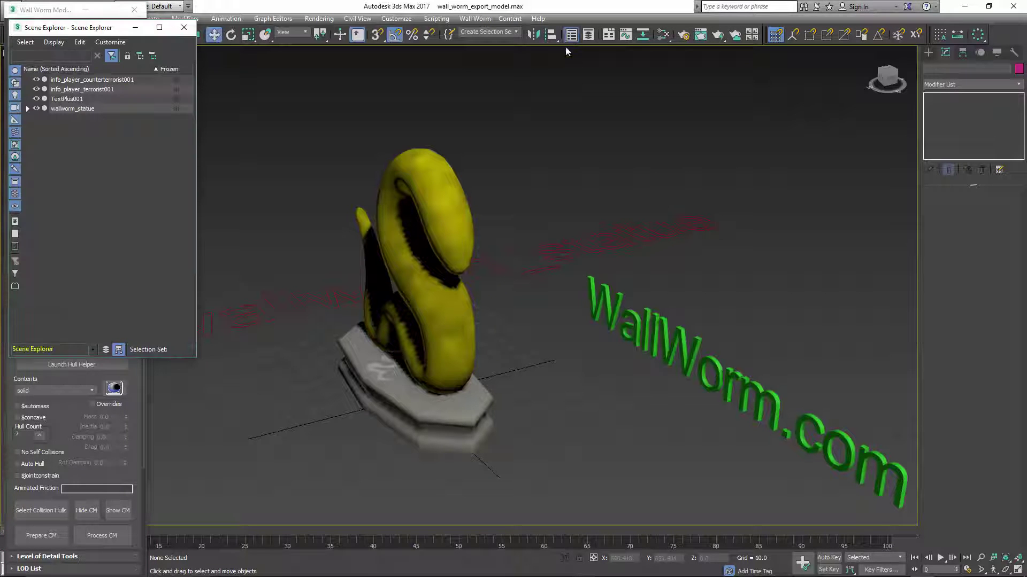
{"action": "left_click_drag", "start_coordinate": [196, 185], "coordinate": [324, 184]}
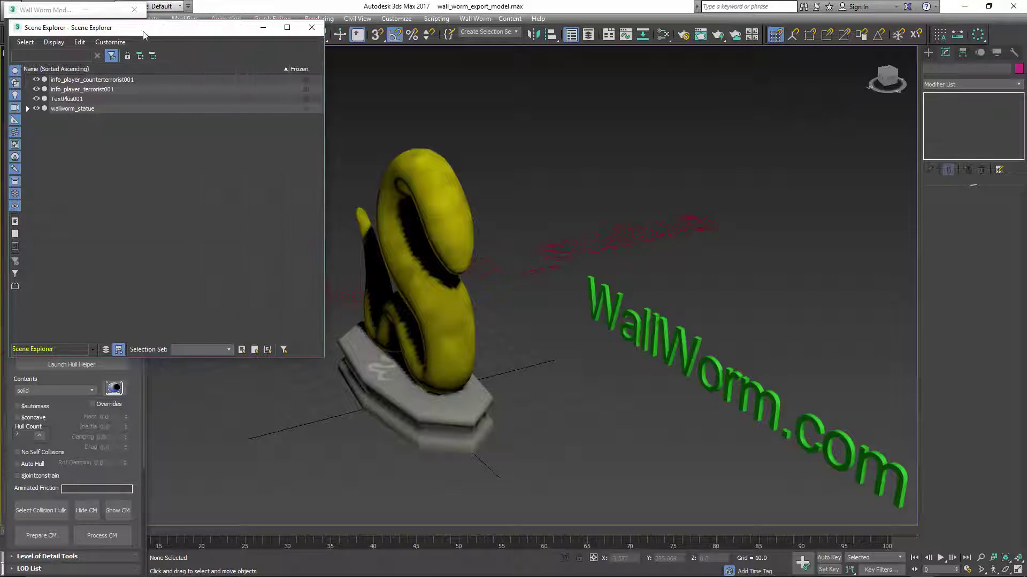
{"action": "left_click_drag", "start_coordinate": [144, 29], "coordinate": [725, 55]}
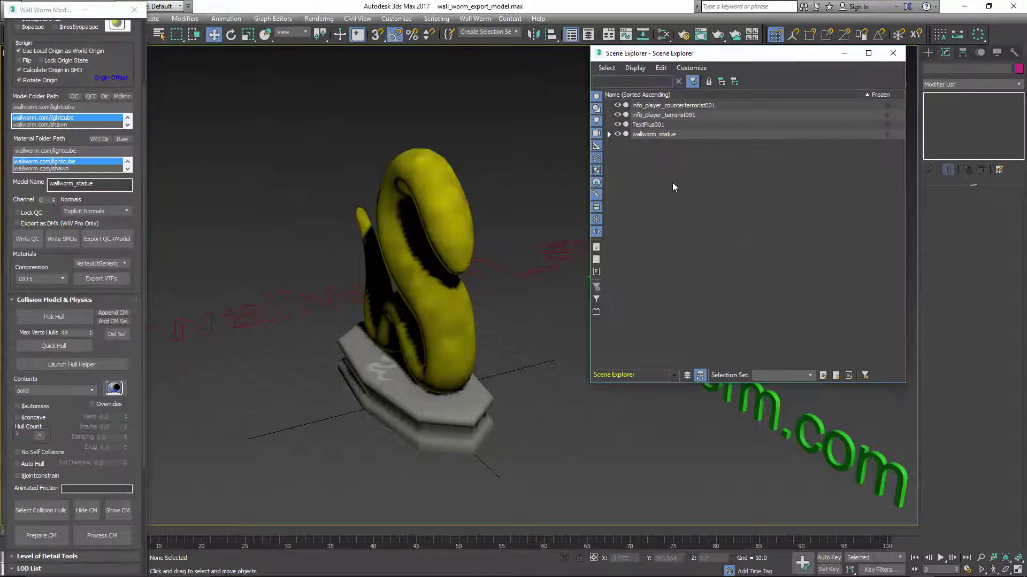
{"action": "left_click", "coordinate": [609, 134]}
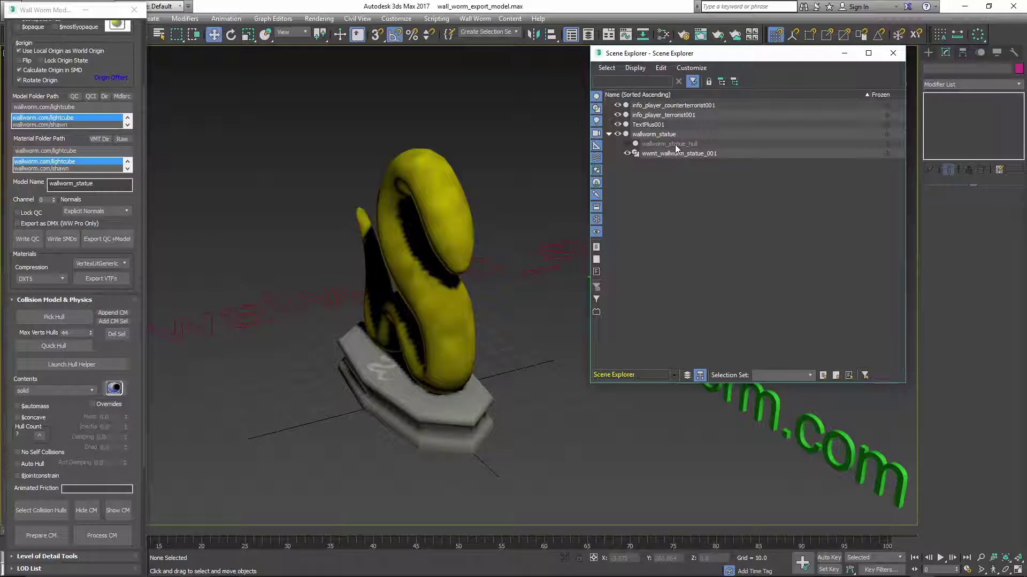
{"action": "left_click", "coordinate": [628, 144]}
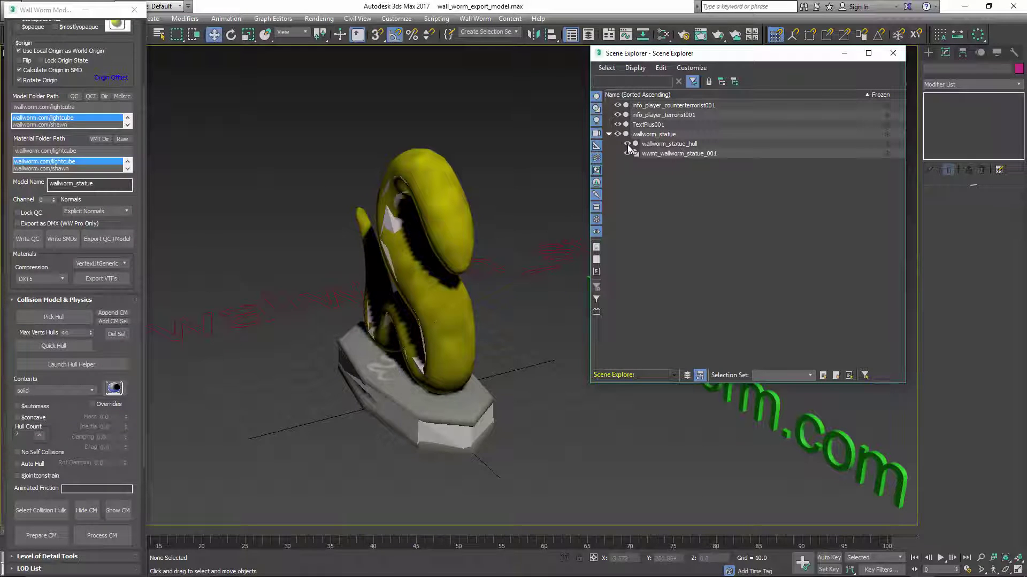
{"action": "left_click", "coordinate": [678, 146]}
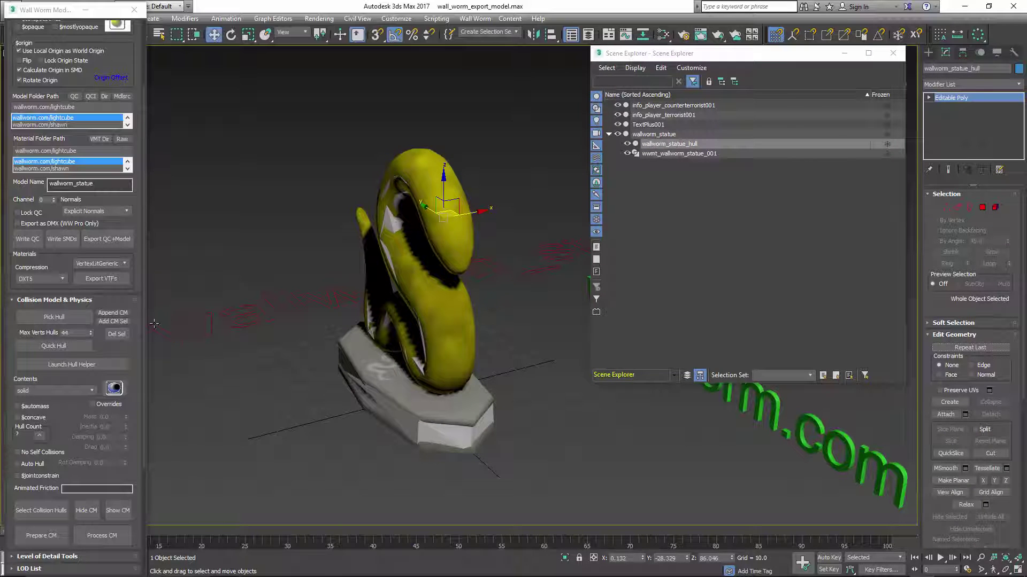
Add the hull as the collision model, then isolate and orbit it to inspect its S shape.
{"action": "left_click", "coordinate": [114, 322]}
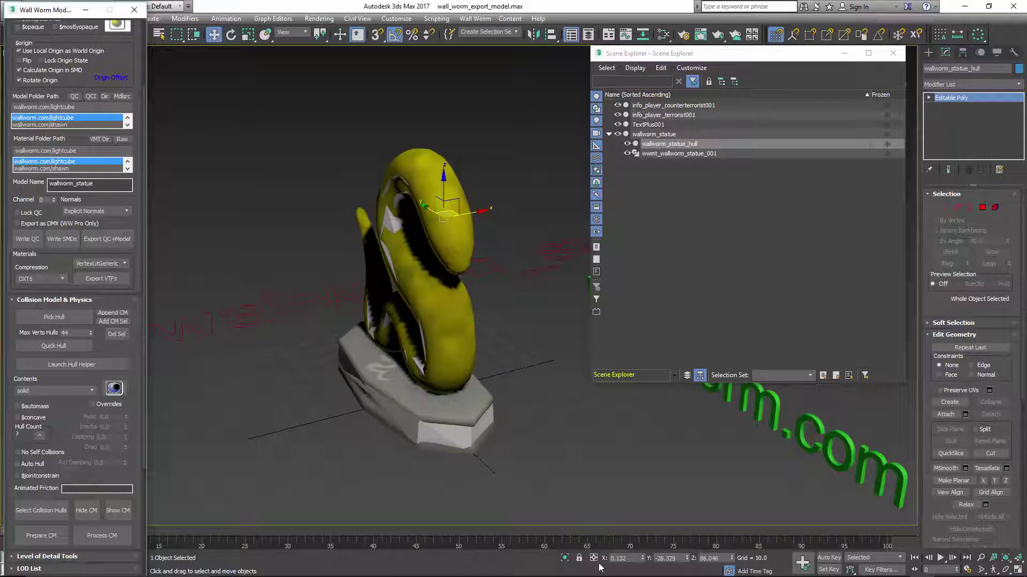
{"action": "left_click", "coordinate": [566, 560]}
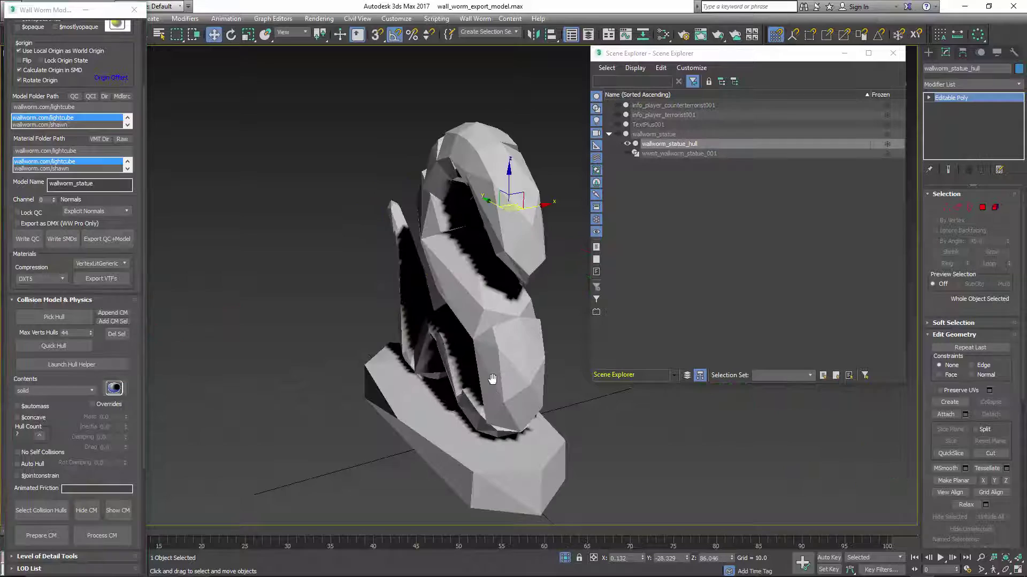
{"action": "middle_click_drag", "start_coordinate": [402, 395], "coordinate": [316, 344], "text": "alt"}
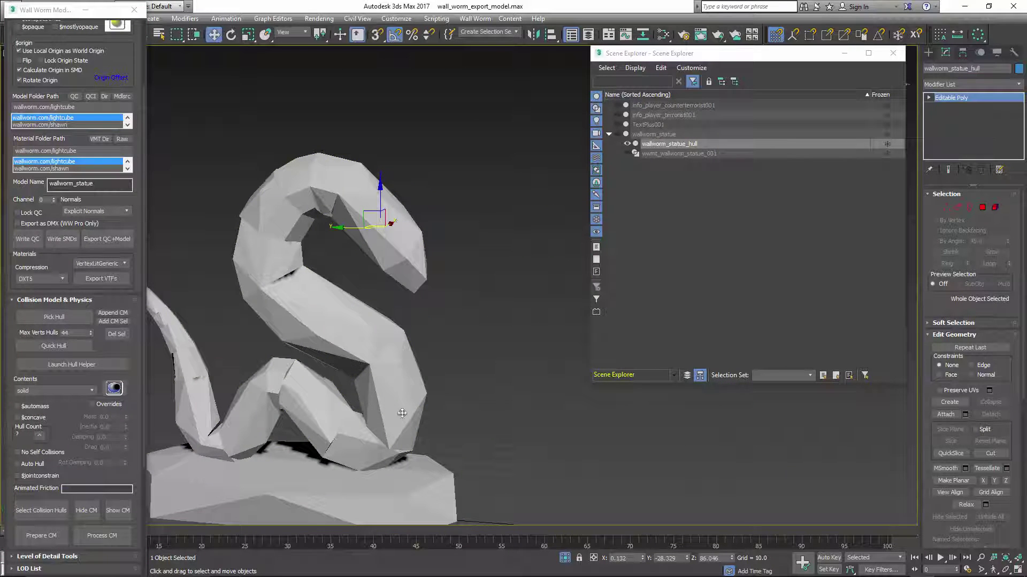
{"action": "middle_click_drag", "start_coordinate": [402, 413], "coordinate": [471, 359]}
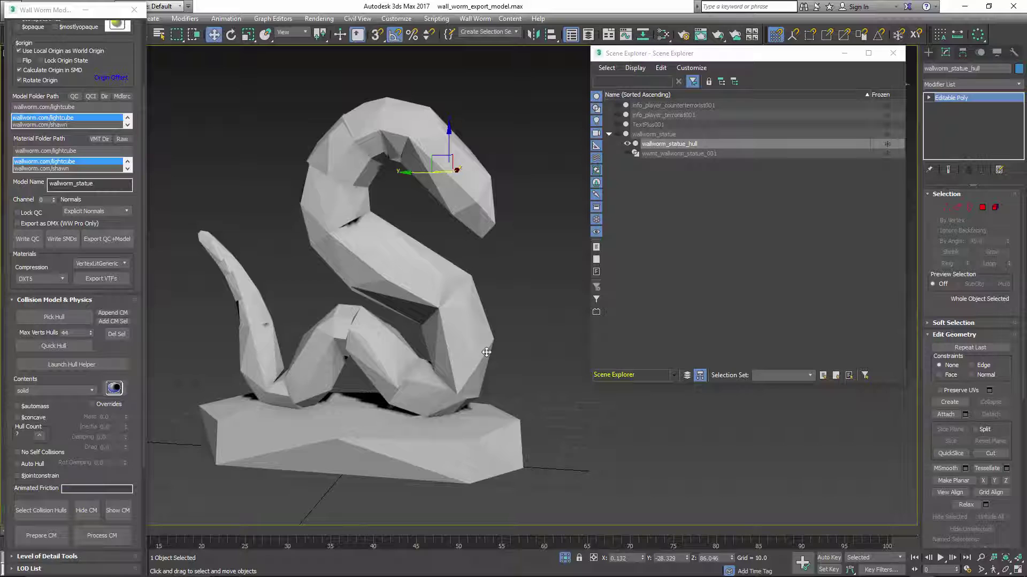
Run Process CM so each collision hull element gets its own smoothing group.
{"action": "left_click_drag", "start_coordinate": [110, 478], "coordinate": [99, 346]}
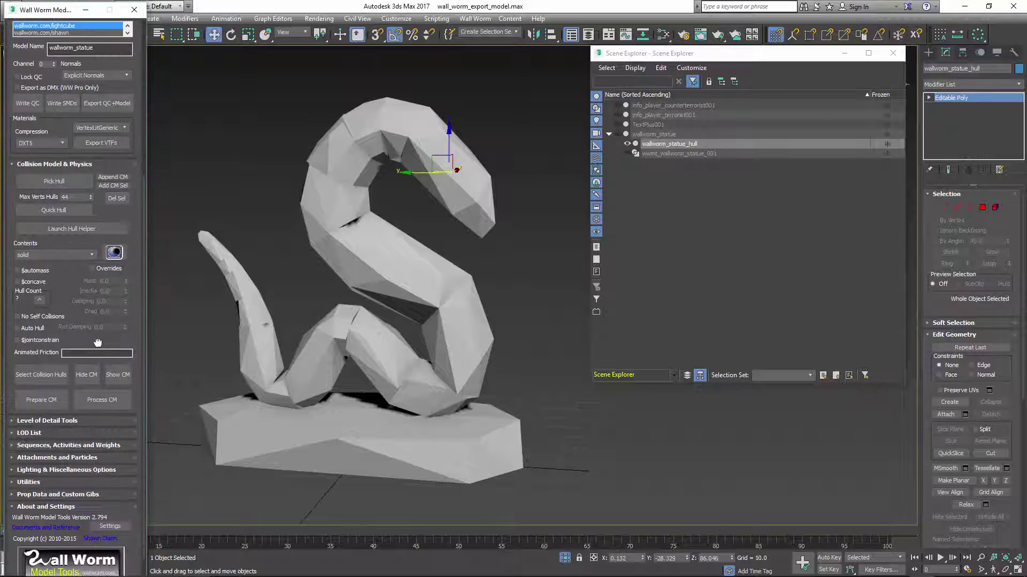
{"action": "left_click", "coordinate": [109, 403]}
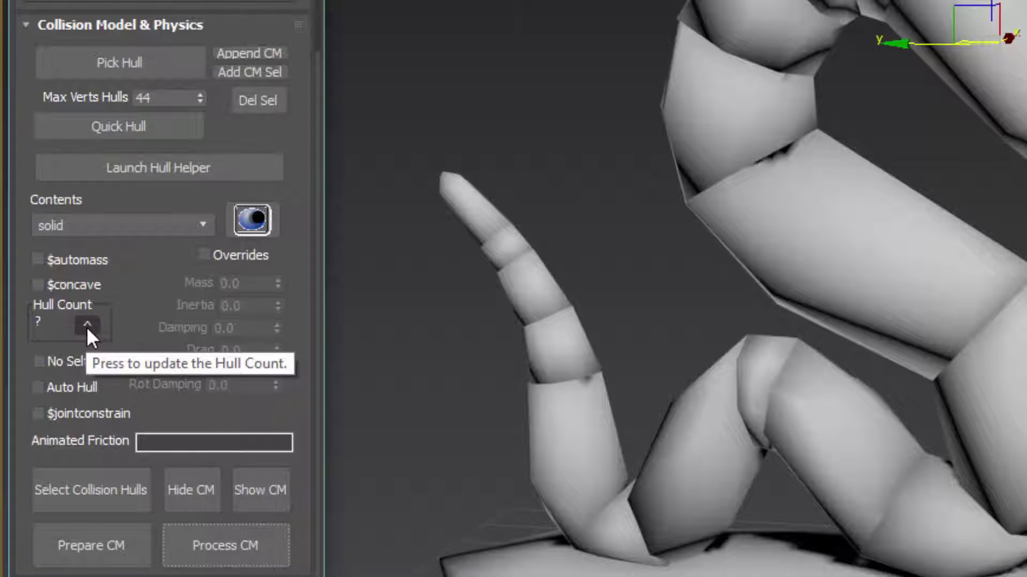
Update the concave hull count to 18 and recompile with Export QC+Model.
{"action": "left_click", "coordinate": [86, 325]}
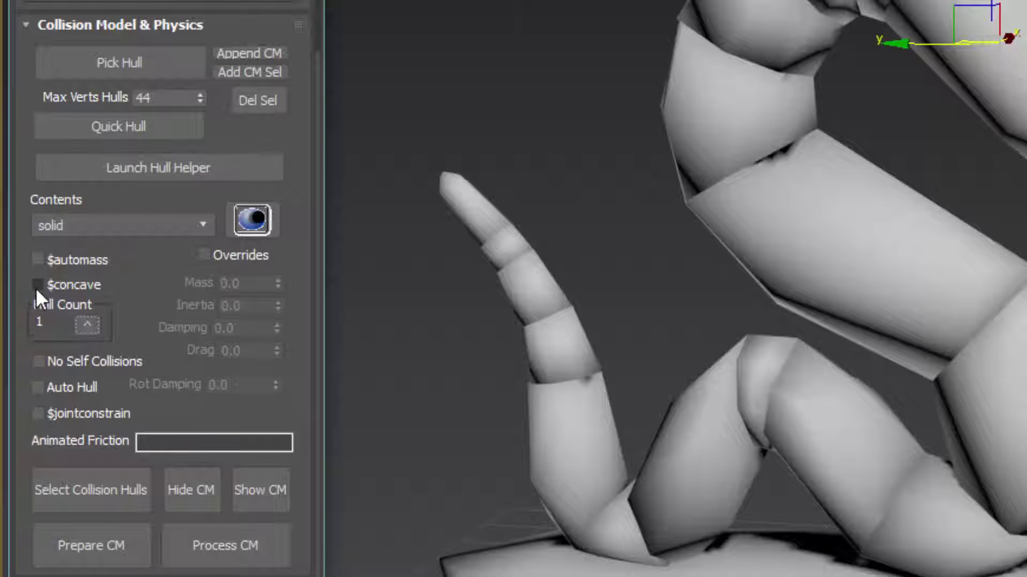
{"action": "left_click", "coordinate": [86, 324]}
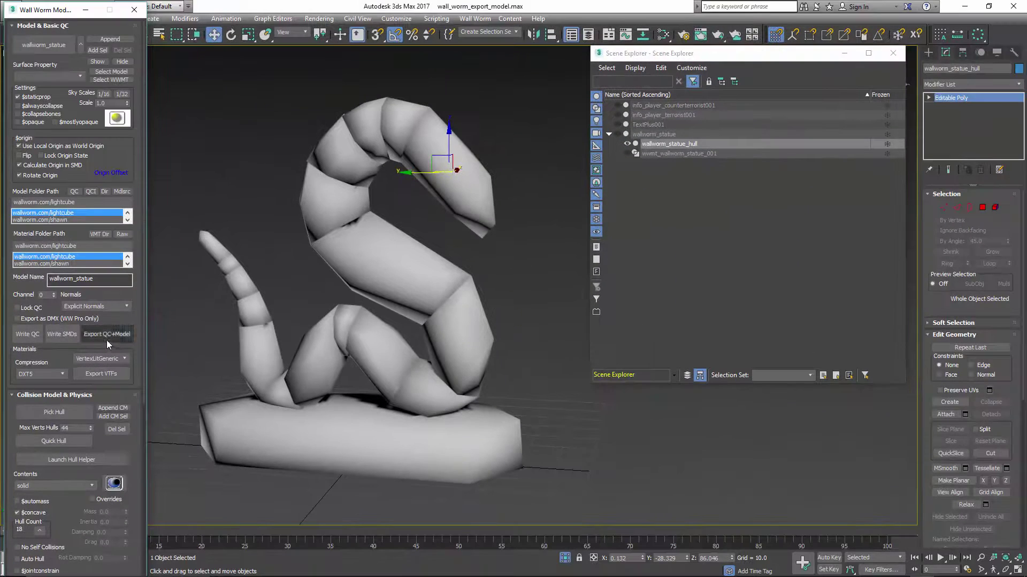
{"action": "left_click", "coordinate": [107, 341]}
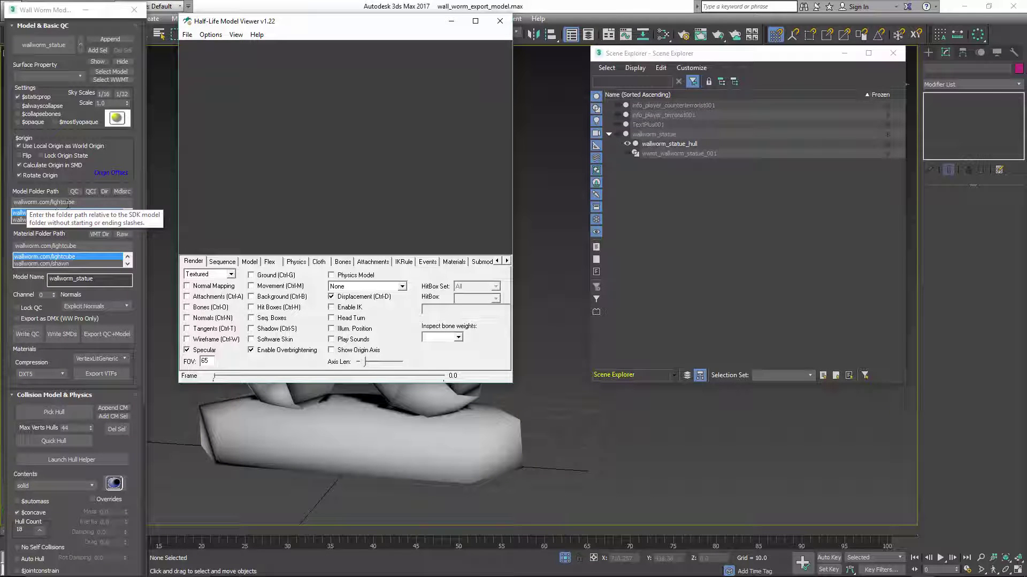
Load models\wallworm.com\lightcube\wallworm_statue.mdl into Half-Life Model Viewer.
{"action": "left_click", "coordinate": [188, 34]}
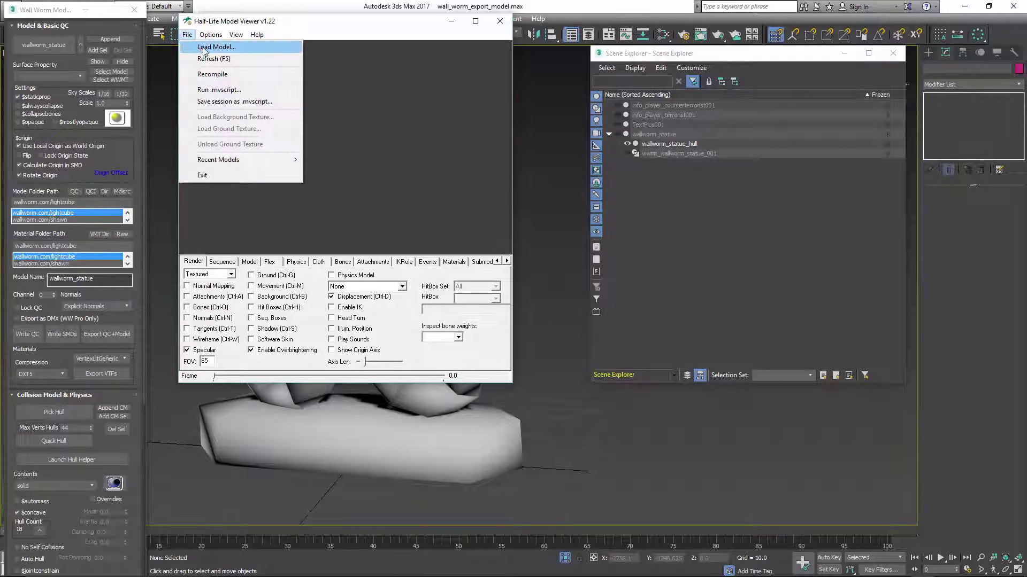
{"action": "left_click", "coordinate": [209, 47]}
{"action": "scroll", "coordinate": [442, 212], "scroll_direction": "down", "scroll_amount": 10}
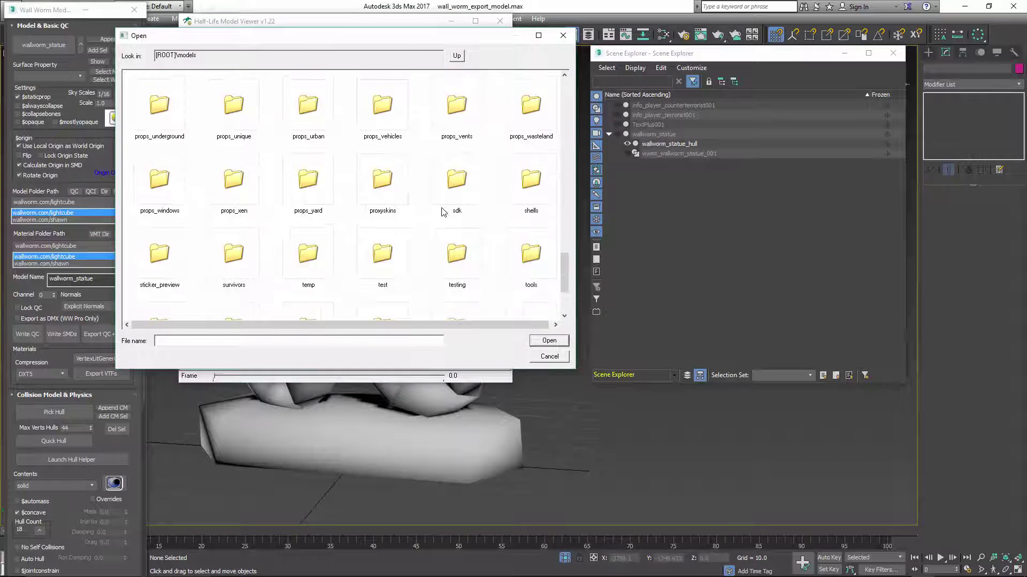
{"action": "scroll", "coordinate": [442, 213], "scroll_direction": "down", "scroll_amount": 2}
{"action": "double_click", "coordinate": [234, 208]}
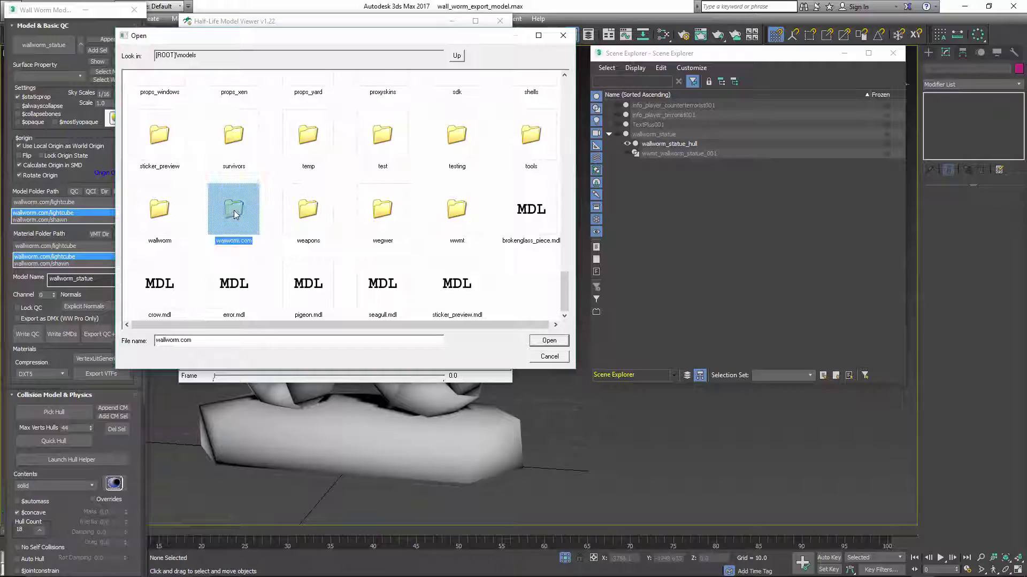
{"action": "scroll", "coordinate": [233, 190], "scroll_direction": "up", "scroll_amount": 1}
{"action": "double_click", "coordinate": [381, 102]}
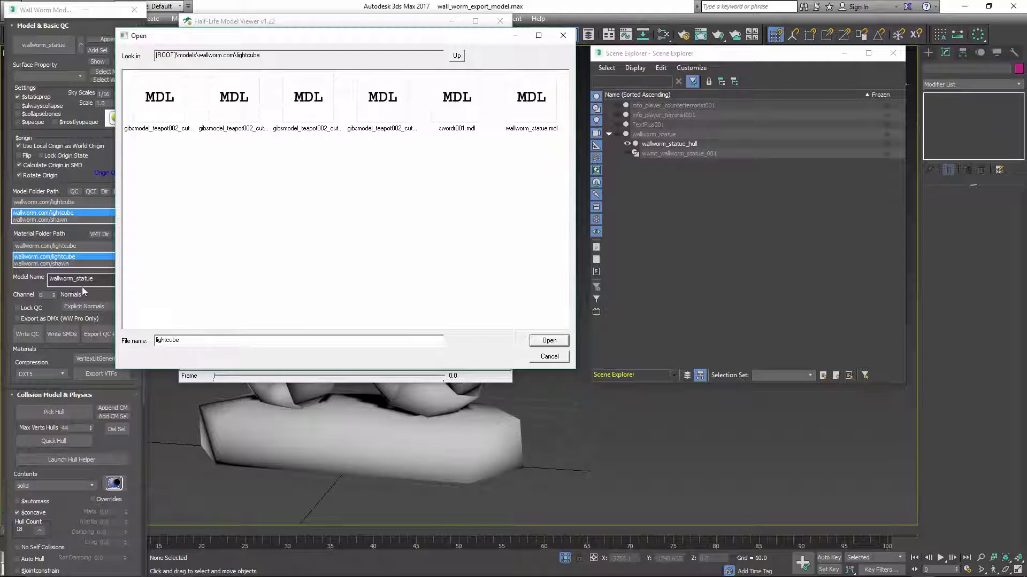
{"action": "double_click", "coordinate": [531, 99]}
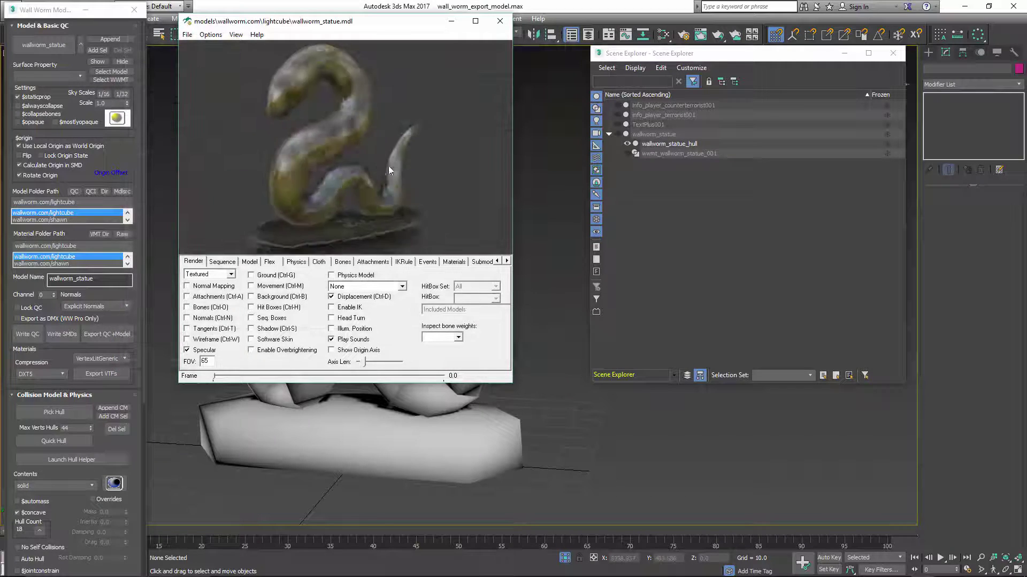
Turn on the Physics Model display and rotate the statue to inspect the red hull wireframe.
{"action": "left_click_drag", "start_coordinate": [389, 166], "coordinate": [181, 235]}
{"action": "left_click", "coordinate": [338, 277]}
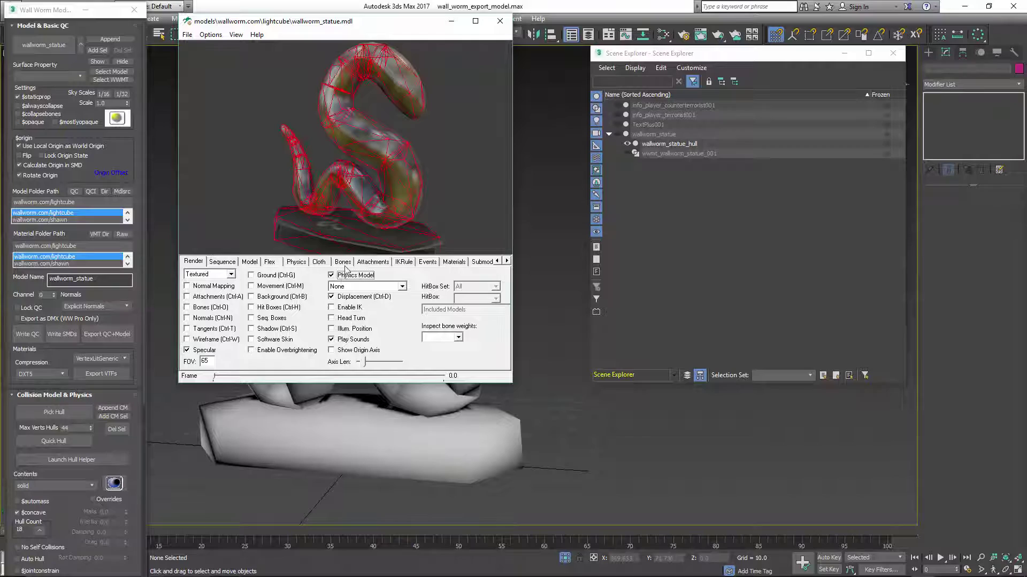
{"action": "mouse_move", "coordinate": [371, 169]}
{"action": "left_mouse_down"}
{"action": "mouse_move", "coordinate": [406, 182]}
{"action": "mouse_move", "coordinate": [342, 155]}
{"action": "mouse_move", "coordinate": [383, 179]}
{"action": "left_mouse_up"}
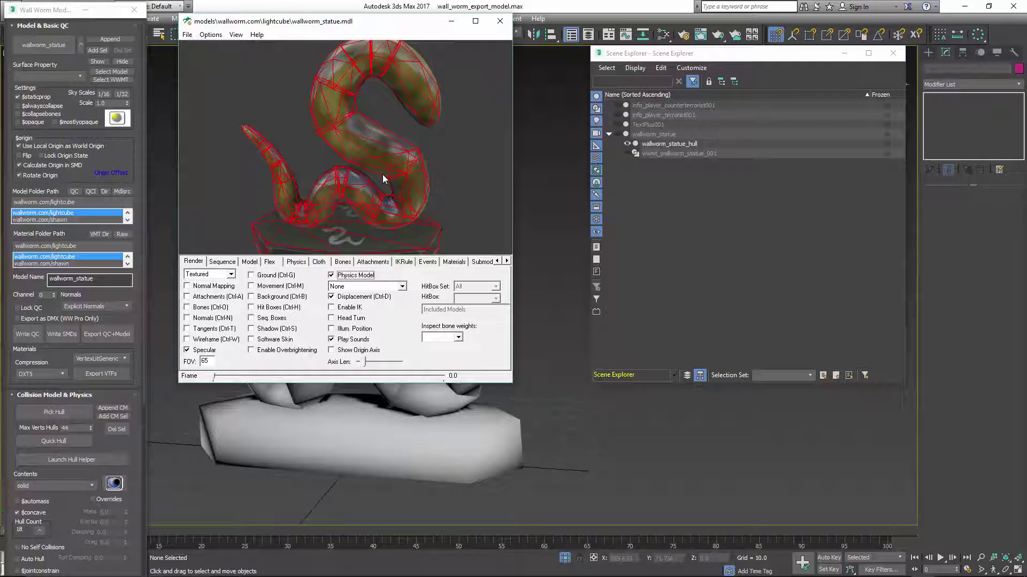
Close the model viewer and open wallworm_statue.qc in Notepad++ via the QC button.
{"action": "left_click", "coordinate": [500, 21]}
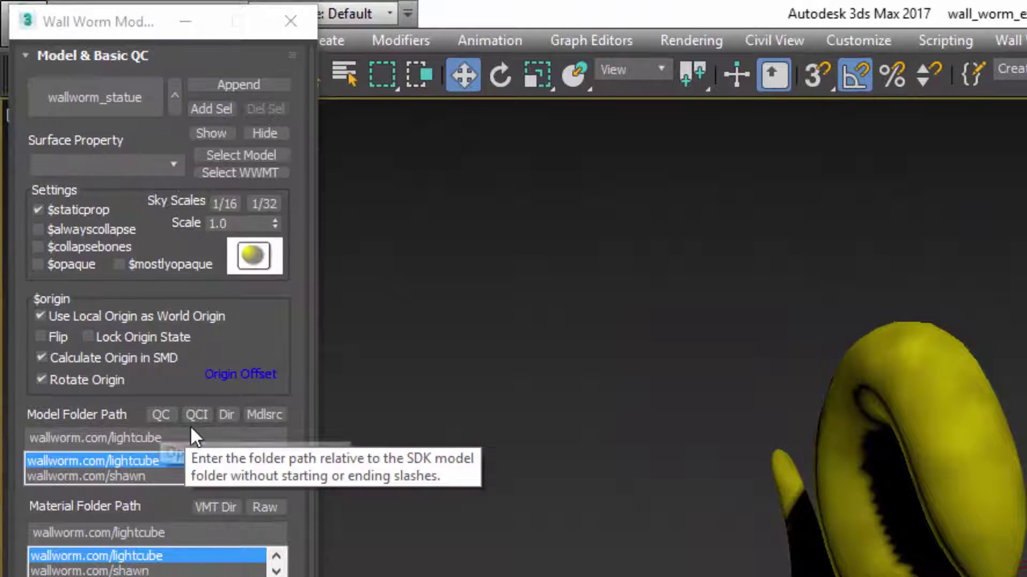
{"action": "left_click", "coordinate": [161, 416]}
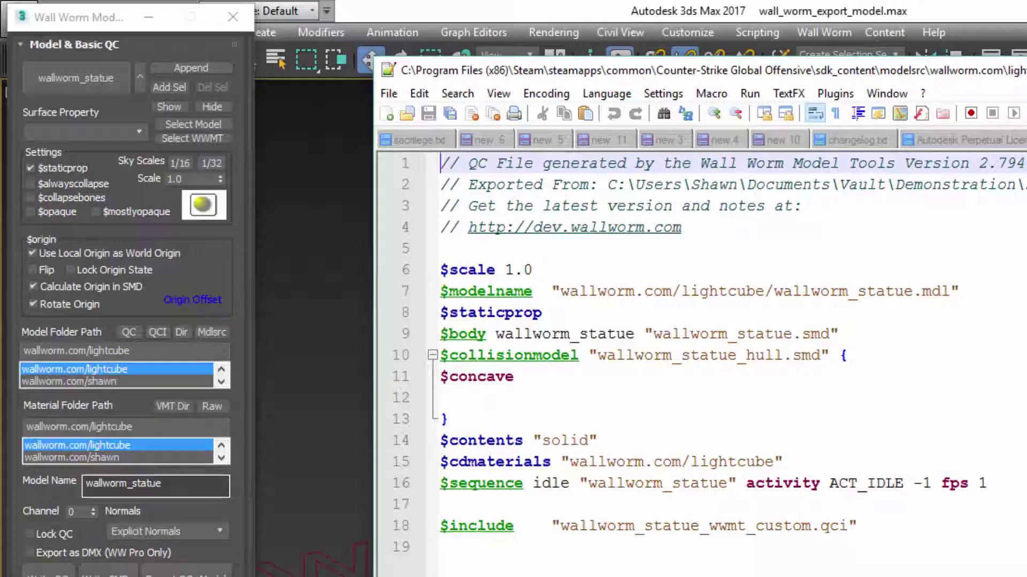
Reopen wallworm_statue.qc and select the $include line's file name wallworm_statue_wwmt_custom.qci.
{"action": "left_click", "coordinate": [339, 557]}
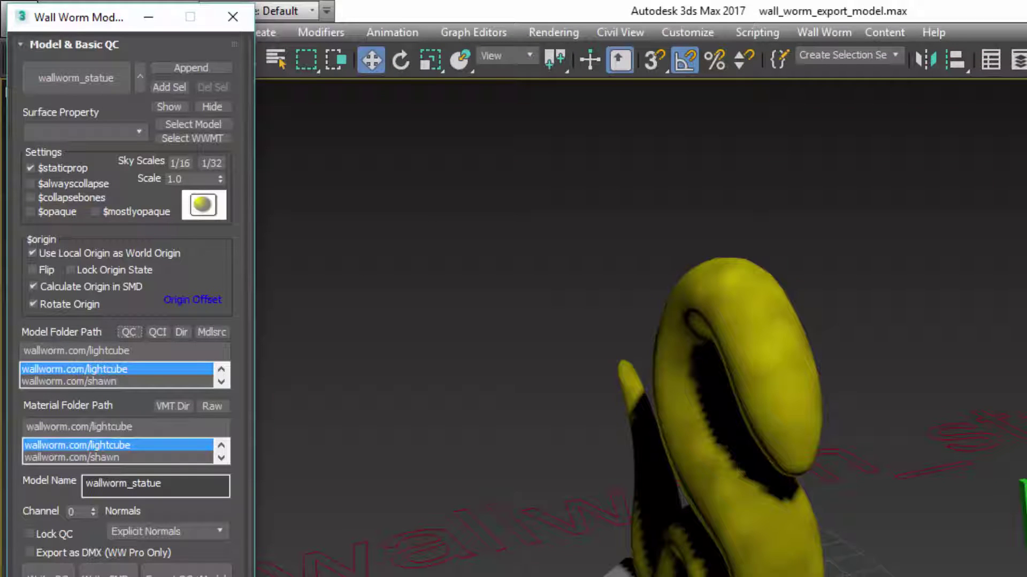
{"action": "left_click", "coordinate": [129, 332]}
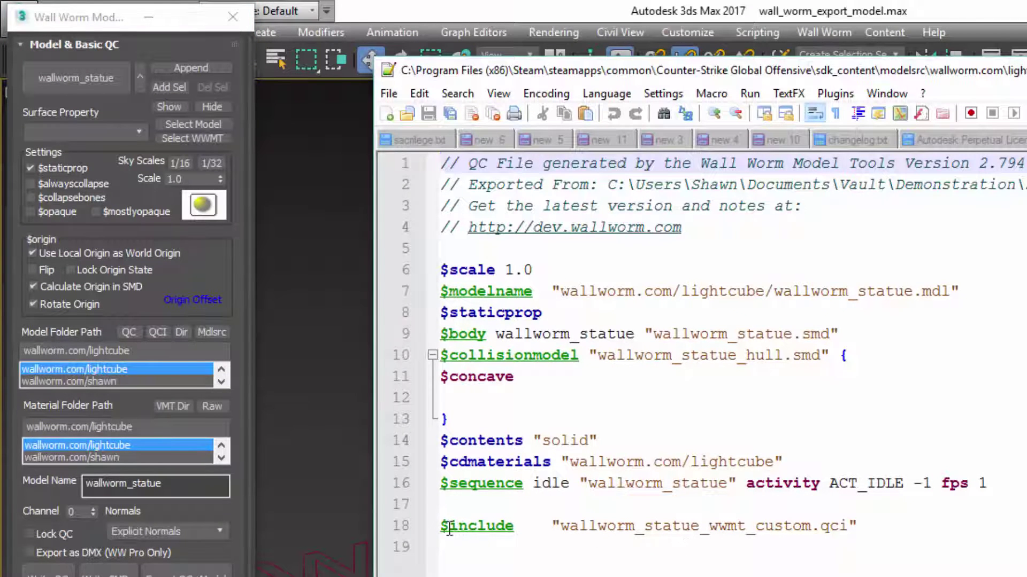
{"action": "double_click", "coordinate": [512, 526]}
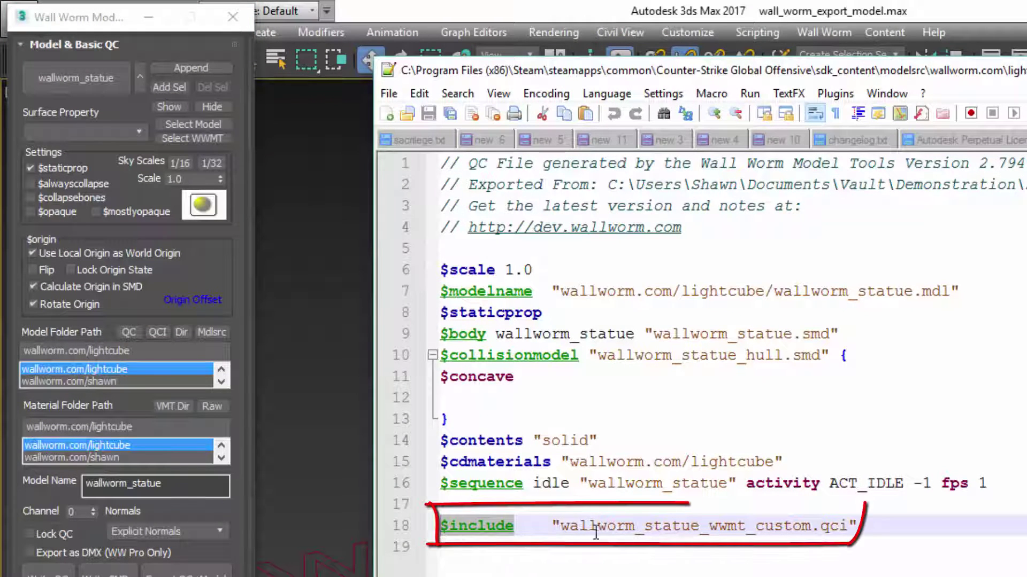
{"action": "left_click_drag", "start_coordinate": [883, 526], "coordinate": [439, 526]}
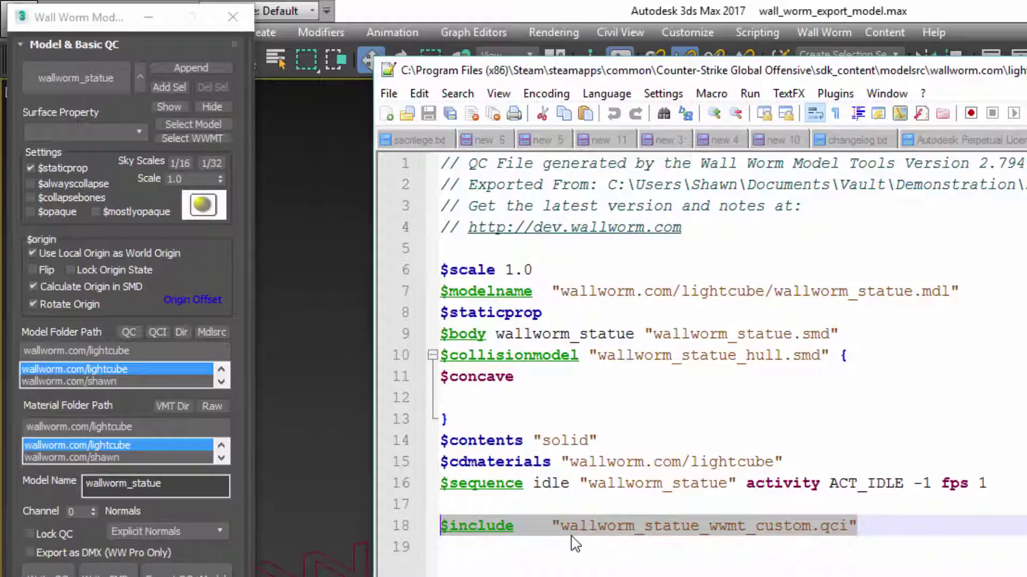
{"action": "left_click_drag", "start_coordinate": [559, 526], "coordinate": [850, 528]}
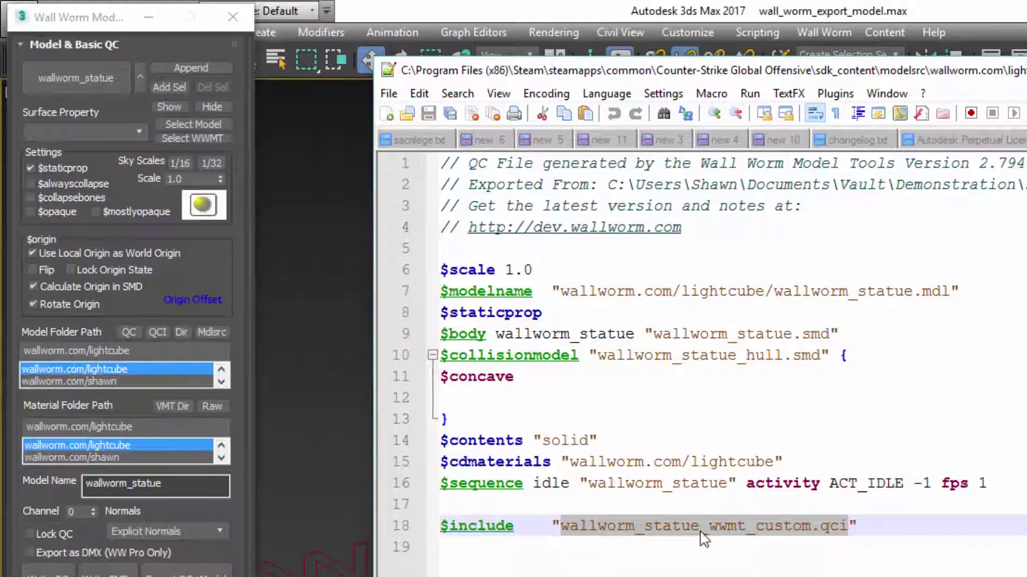
{"action": "left_click", "coordinate": [163, 332]}
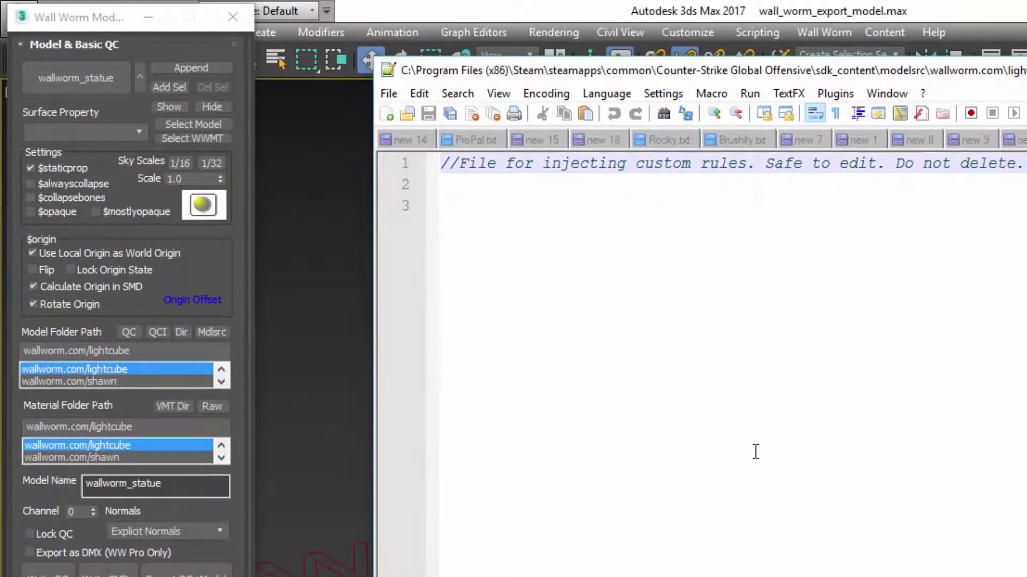
{"action": "left_click", "coordinate": [443, 206]}
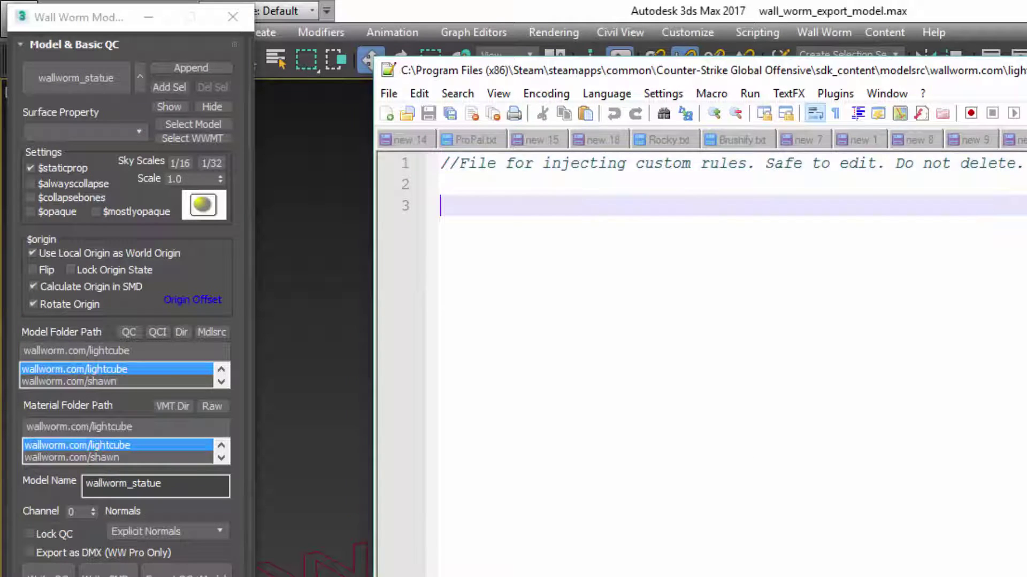
View the lightcube compiled model folder and model source folder, returning to 3ds Max each time.
{"action": "left_click", "coordinate": [180, 332]}
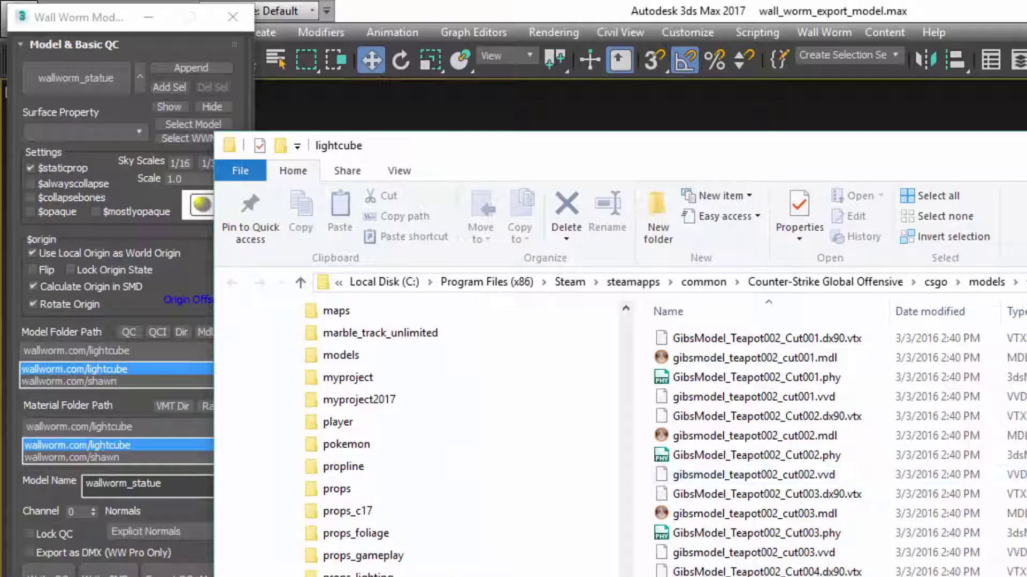
{"action": "left_click", "coordinate": [197, 336]}
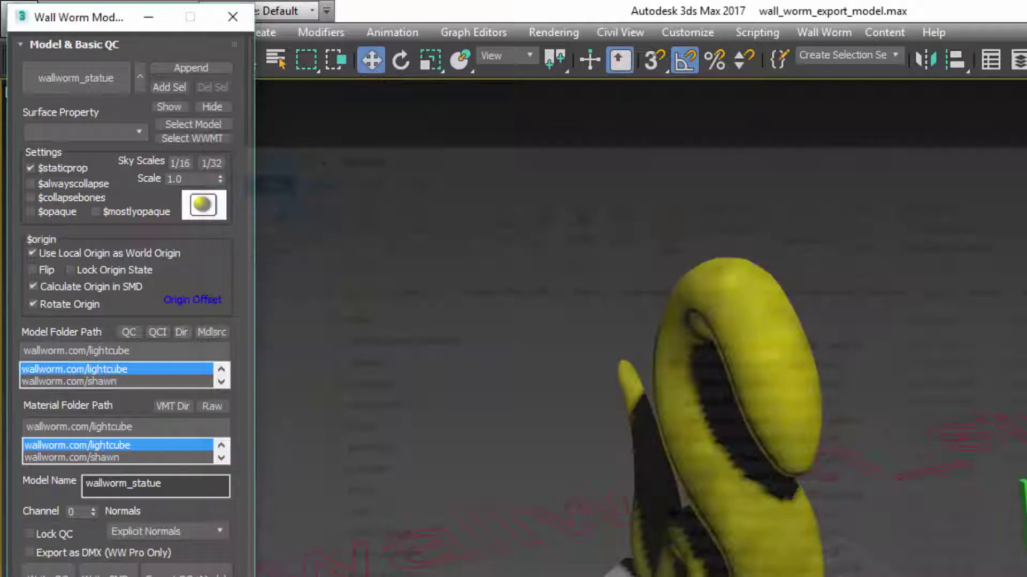
{"action": "left_click", "coordinate": [210, 331]}
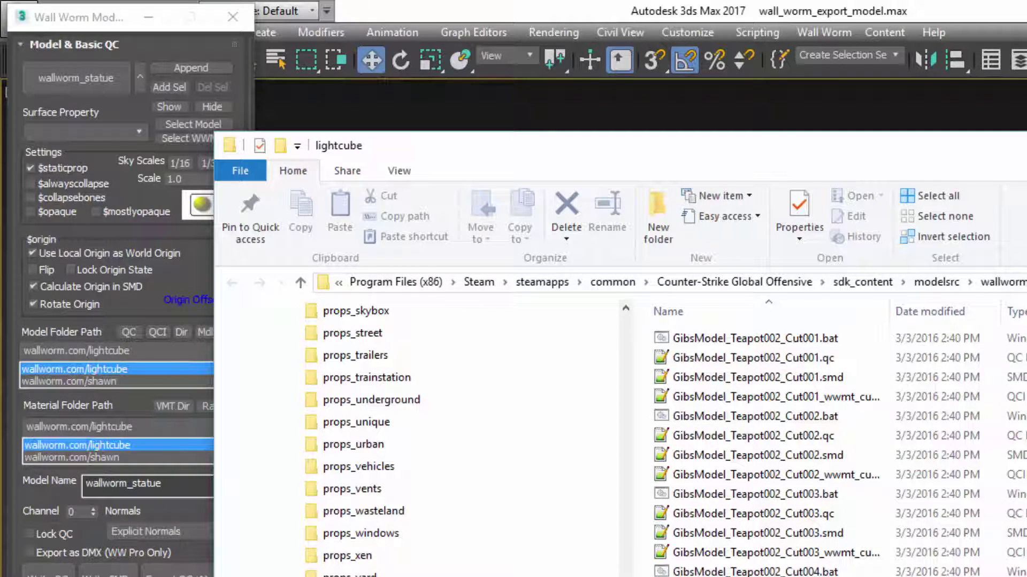
{"action": "key", "text": "alt+Tab"}
View the lightcube materials folder and the raw material source folder, selecting three source files.
{"action": "left_click", "coordinate": [174, 406]}
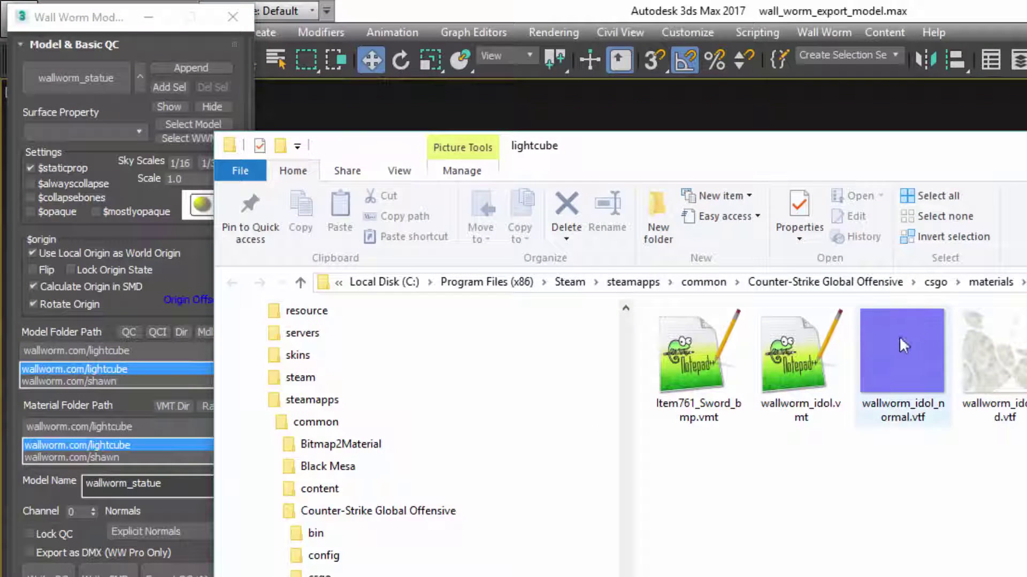
{"action": "left_click_drag", "start_coordinate": [748, 146], "coordinate": [908, 92]}
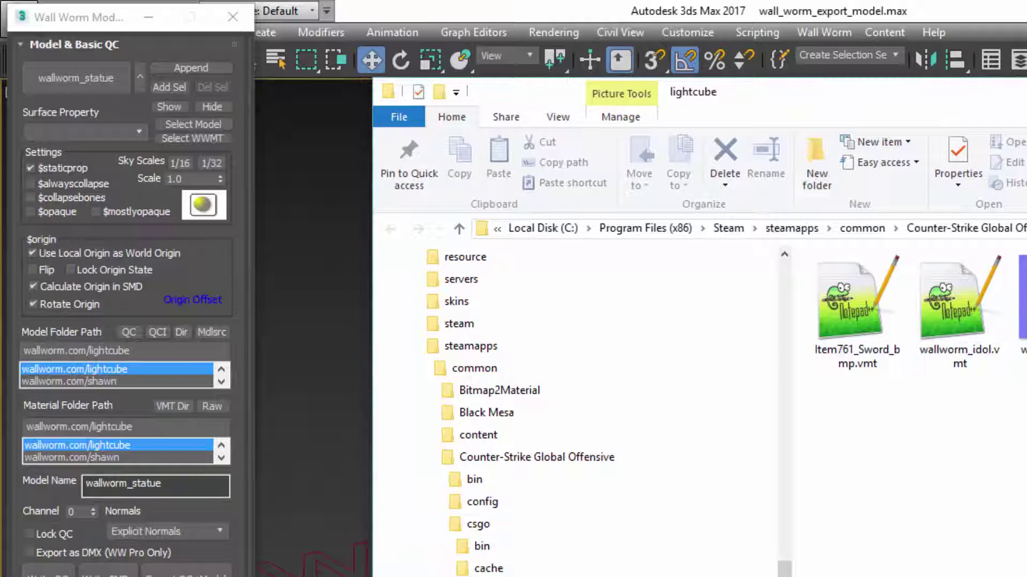
{"action": "left_click_drag", "start_coordinate": [802, 92], "coordinate": [681, 123]}
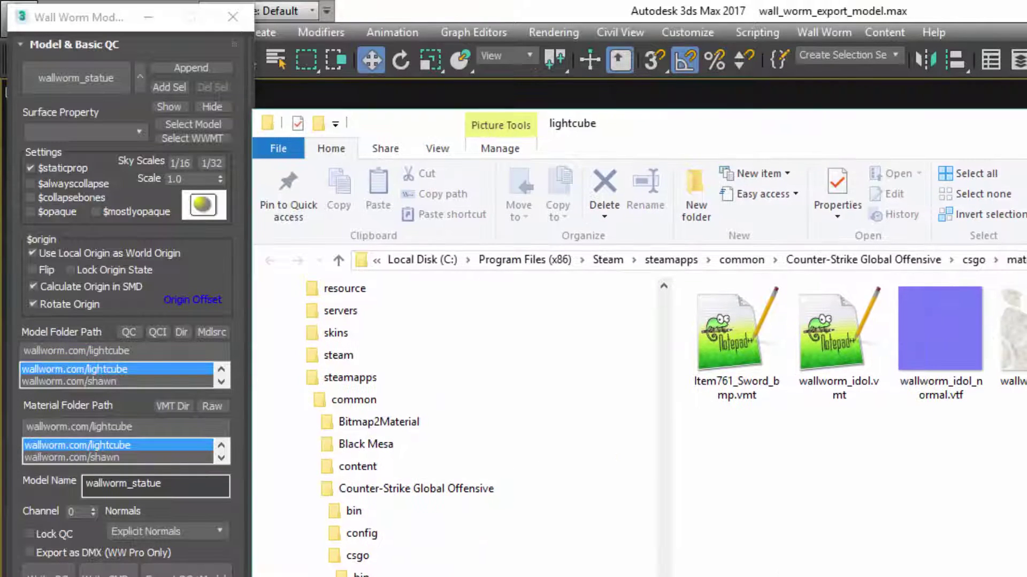
{"action": "key", "text": "alt+Tab"}
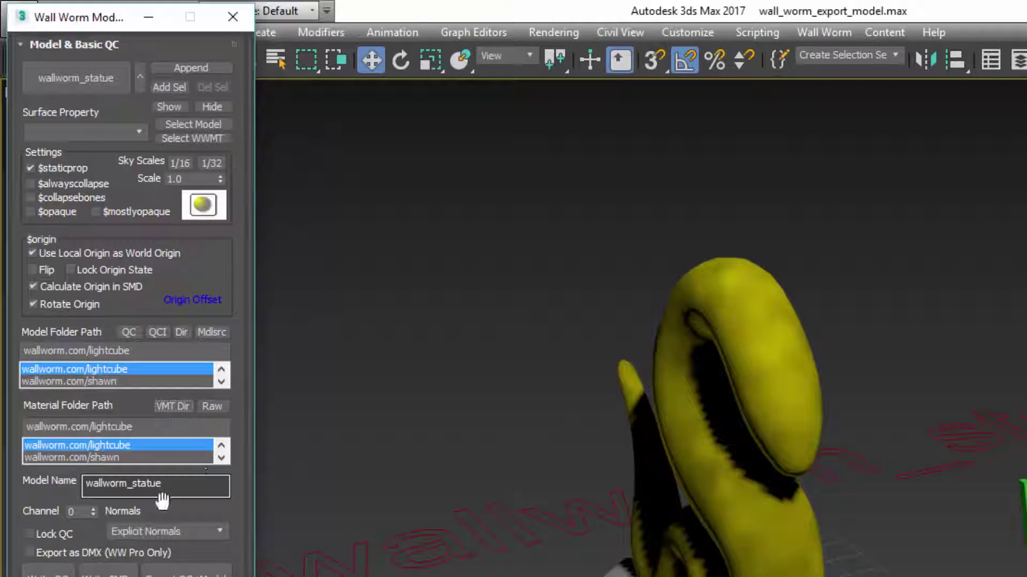
{"action": "left_click", "coordinate": [214, 405]}
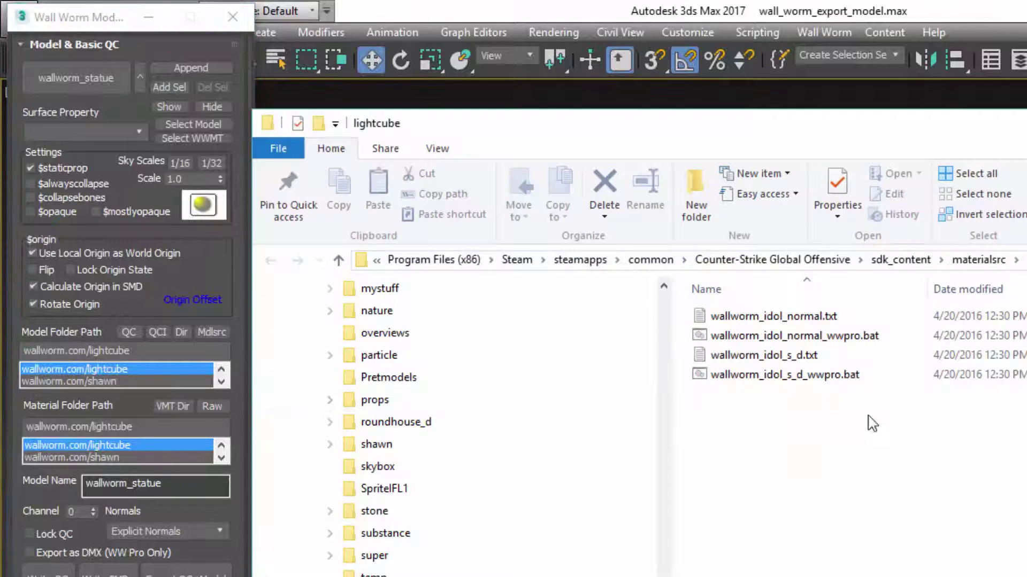
{"action": "left_click_drag", "start_coordinate": [1021, 498], "coordinate": [724, 313]}
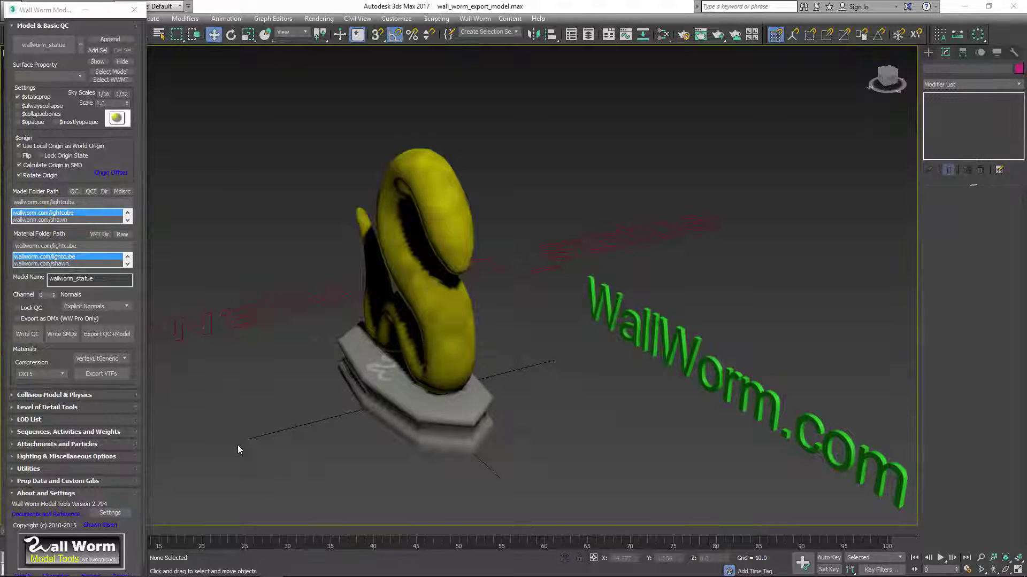